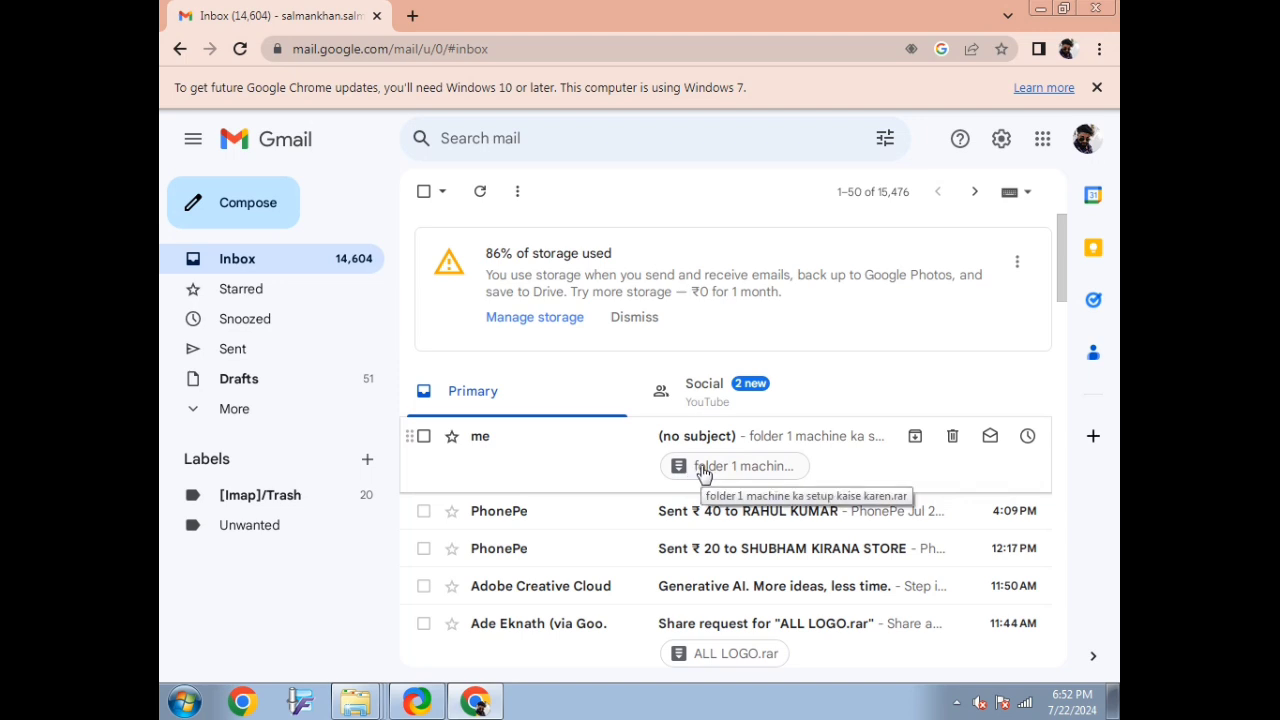
# - Open the attachment "folder 1 machine ka setup kaise karen.rar" from the top email and download it without a virus scan
pyautogui.click(703, 470)
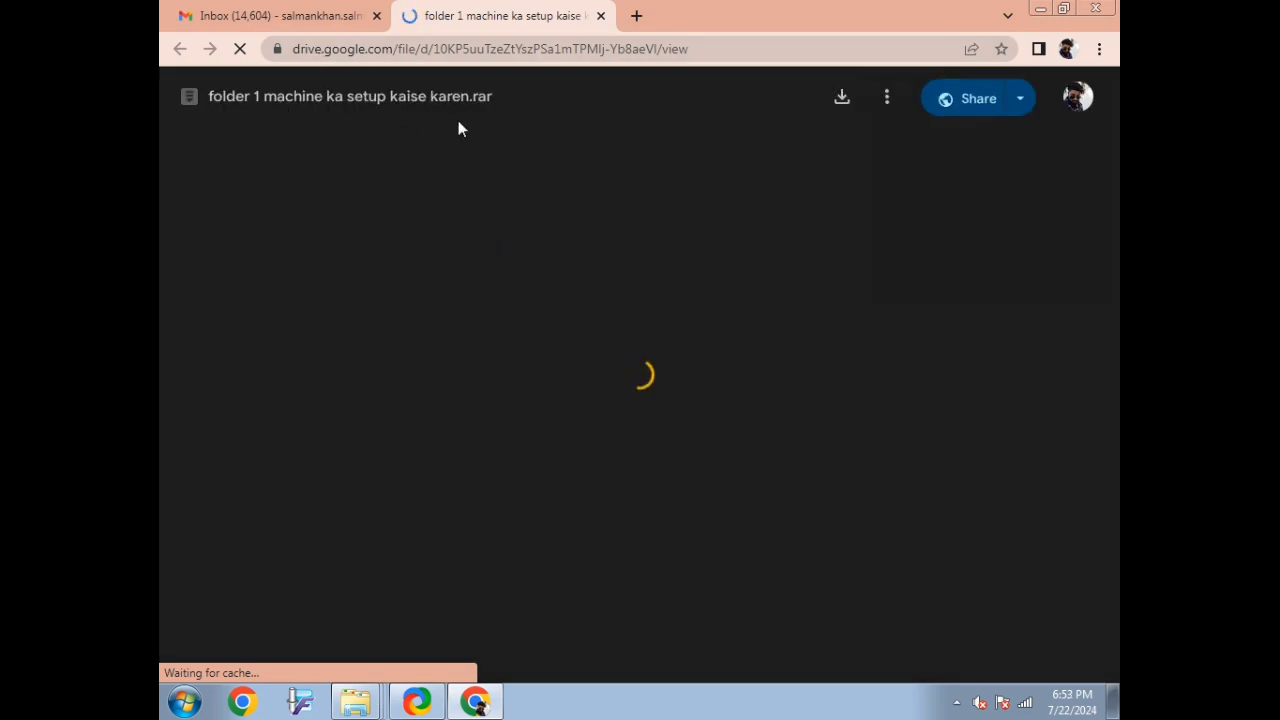
pyautogui.click(841, 100)
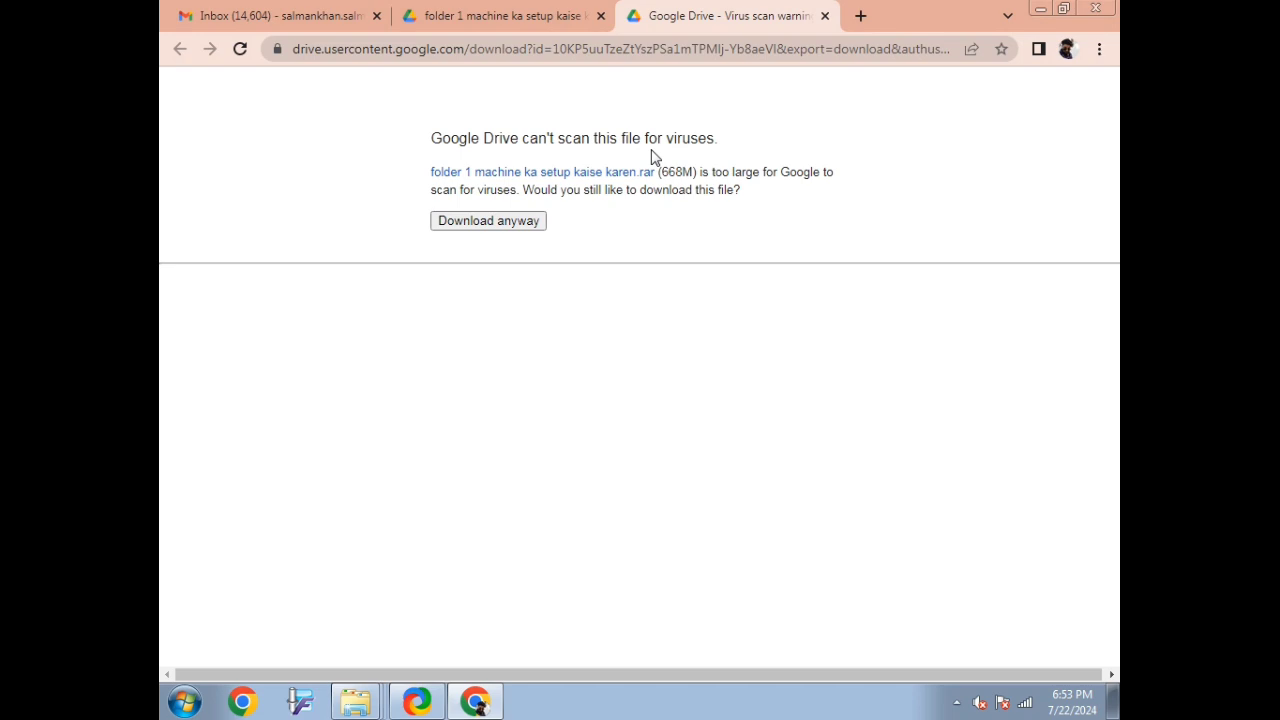
pyautogui.click(461, 224)
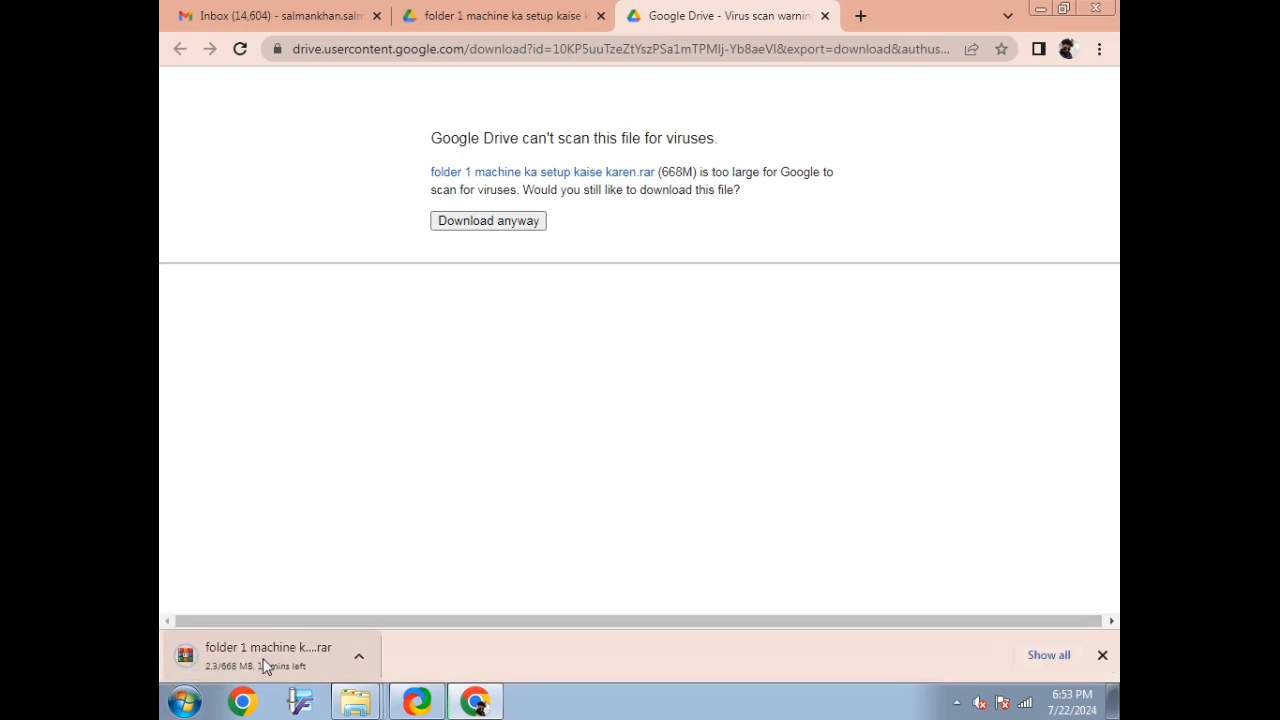
# - Open the browser's full downloads list and look through the current and earlier downloads
pyautogui.click(1049, 656)
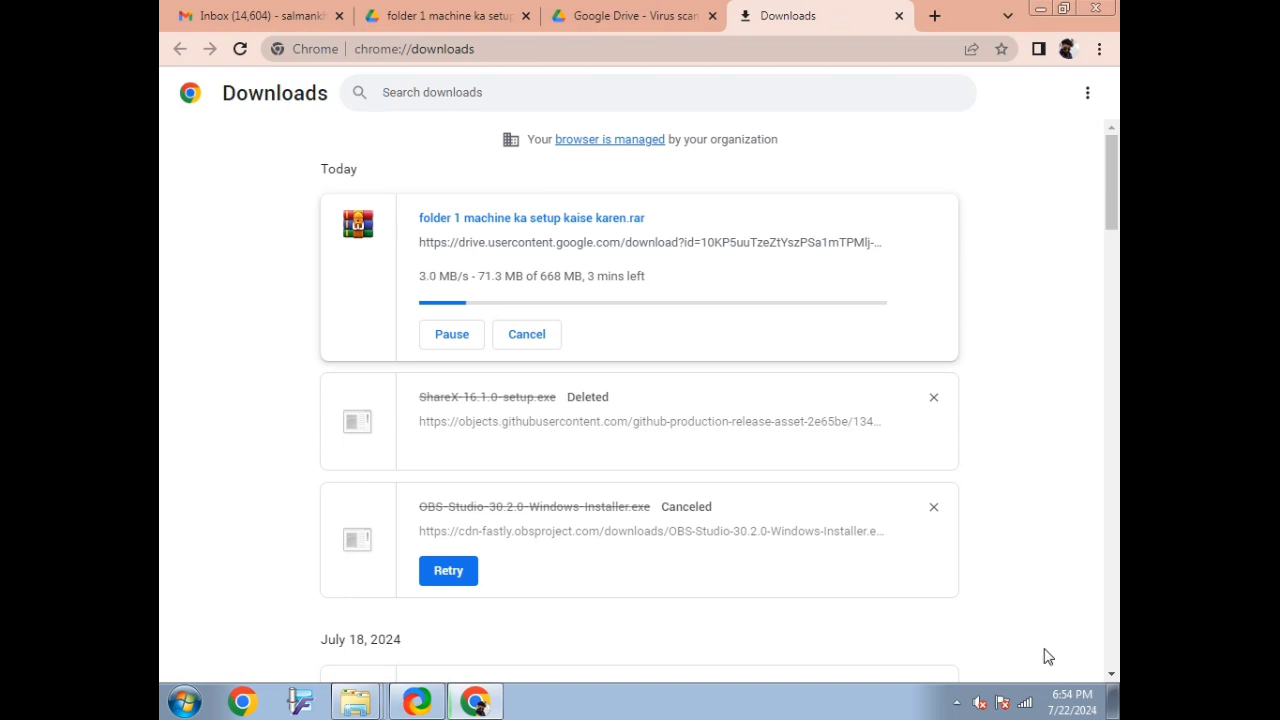
pyautogui.click(1099, 50)
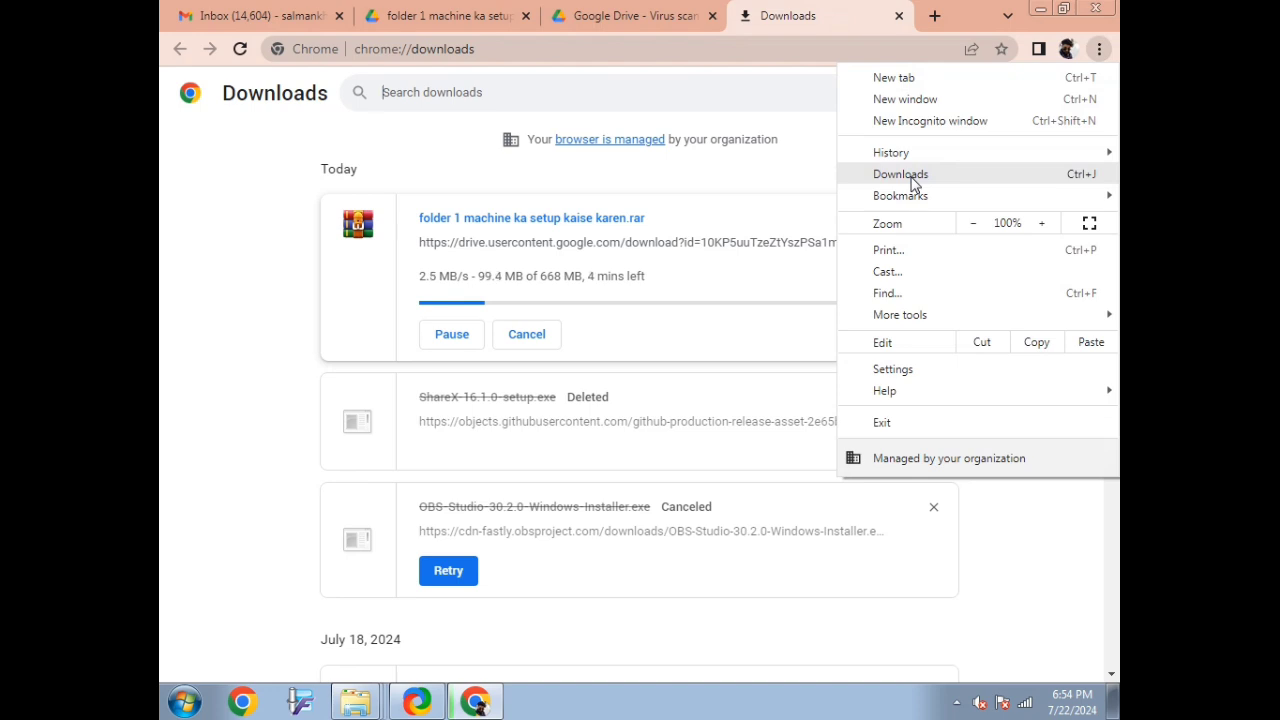
pyautogui.click(912, 176)
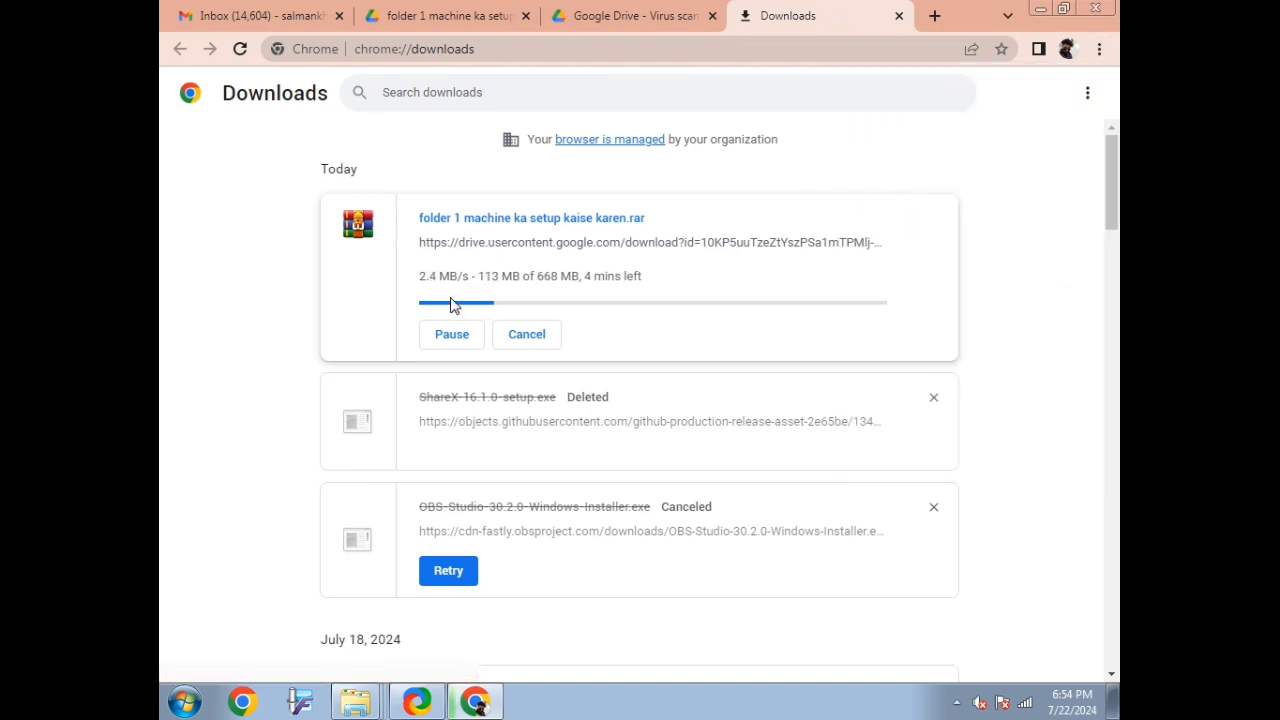
pyautogui.scroll(-1, 479, 596)
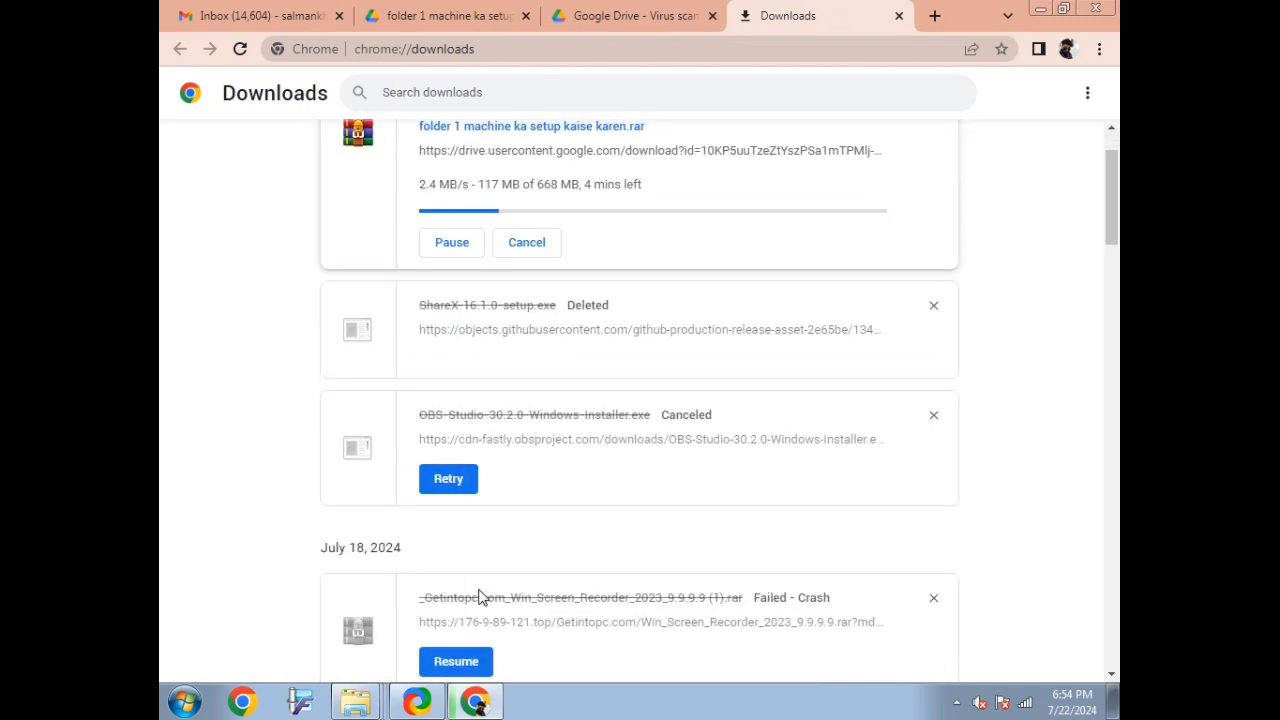
pyautogui.scroll(-3, 479, 596)
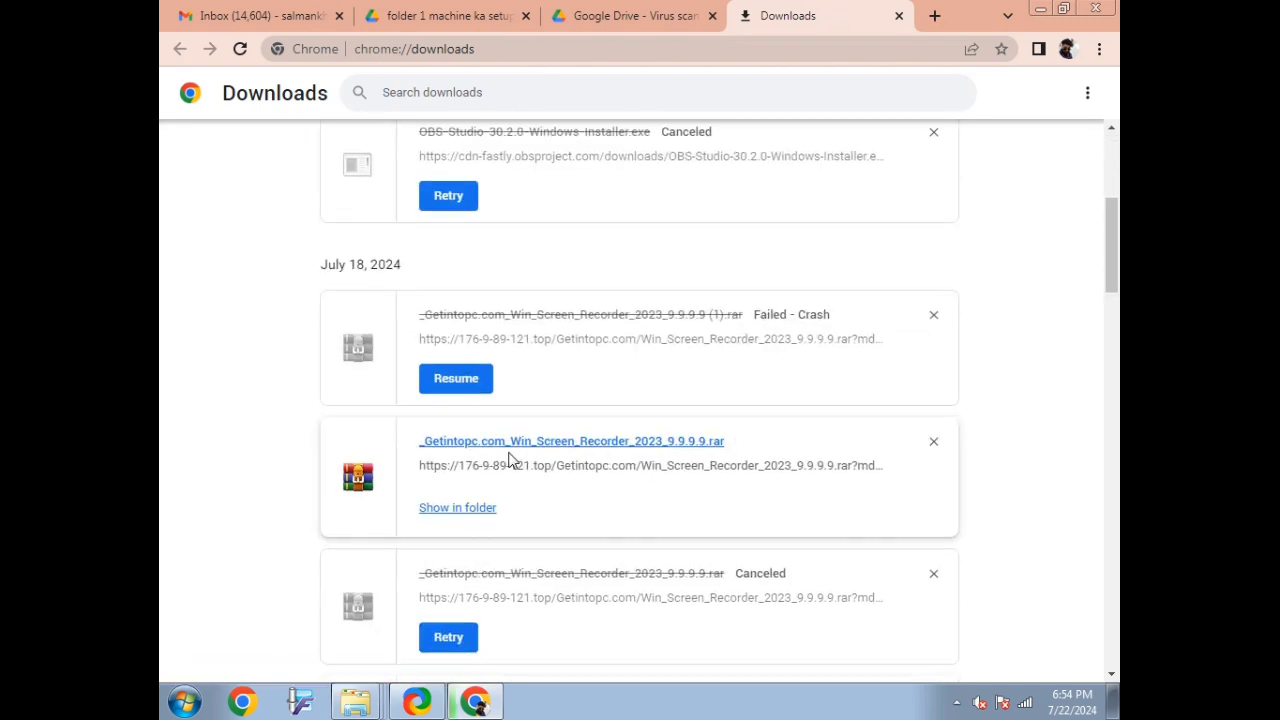
pyautogui.scroll(4, 508, 459)
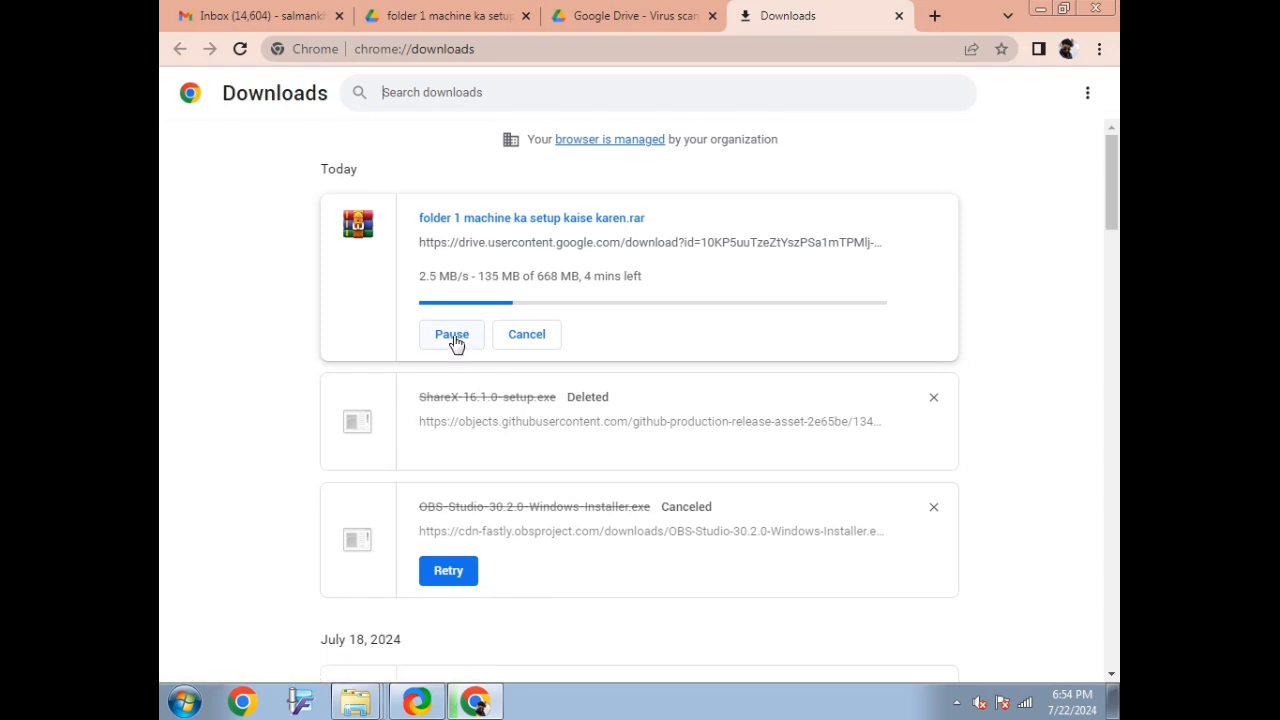
# - Show the downloaded _Getintopc.com_Win_Screen_Recorder_2023_9.9.9.9.rar in its folder and copy the archive
pyautogui.click(452, 336)
pyautogui.scroll(-5, 551, 417)
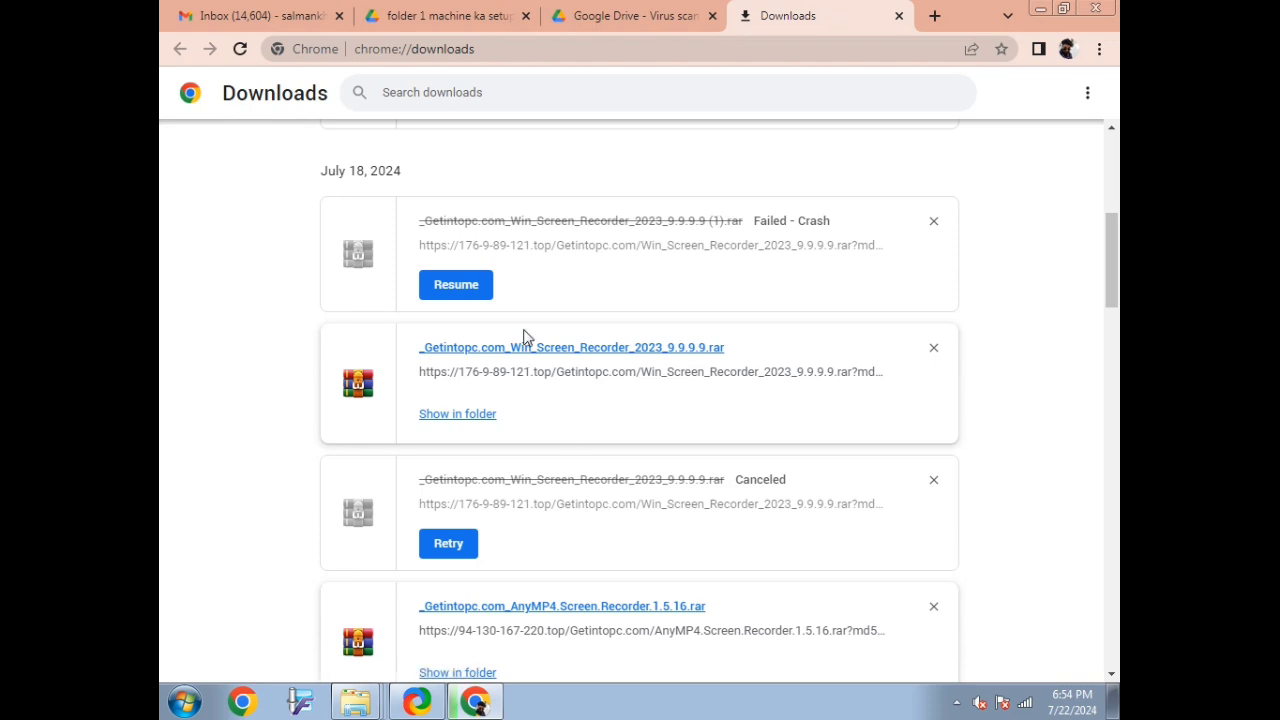
pyautogui.click(438, 420)
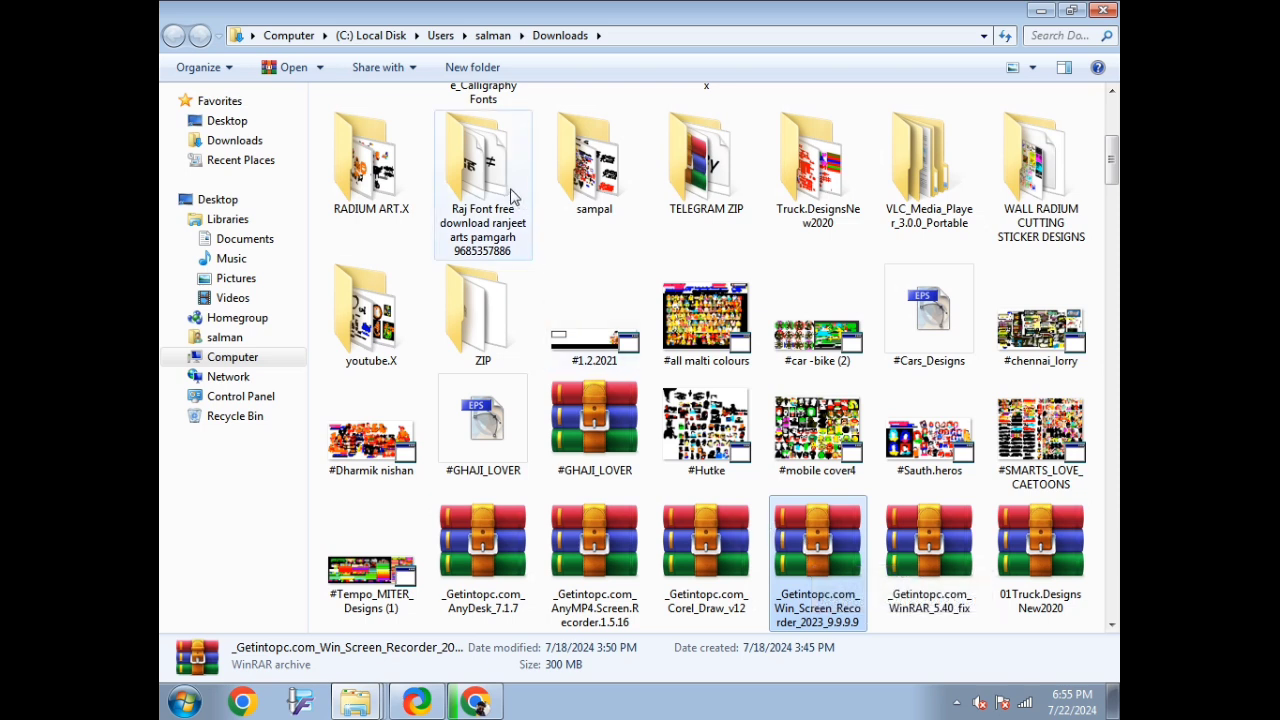
pyautogui.rightClick(795, 543)
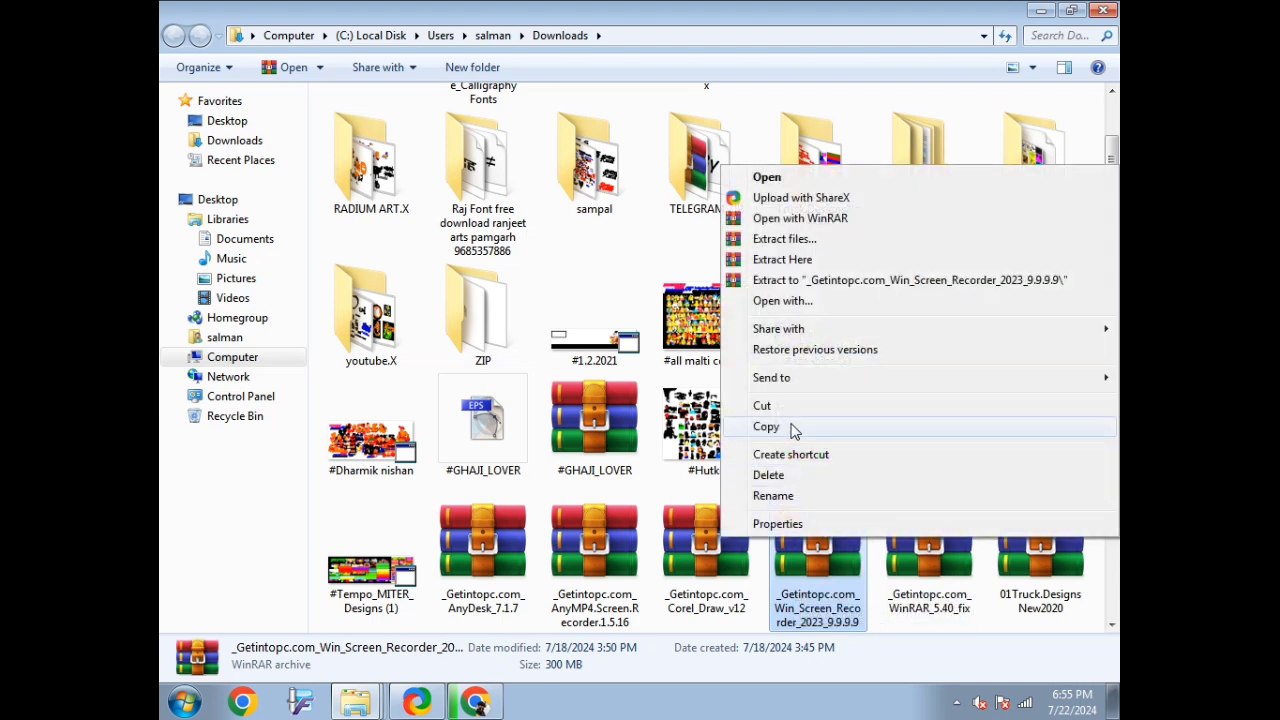
pyautogui.click(776, 427)
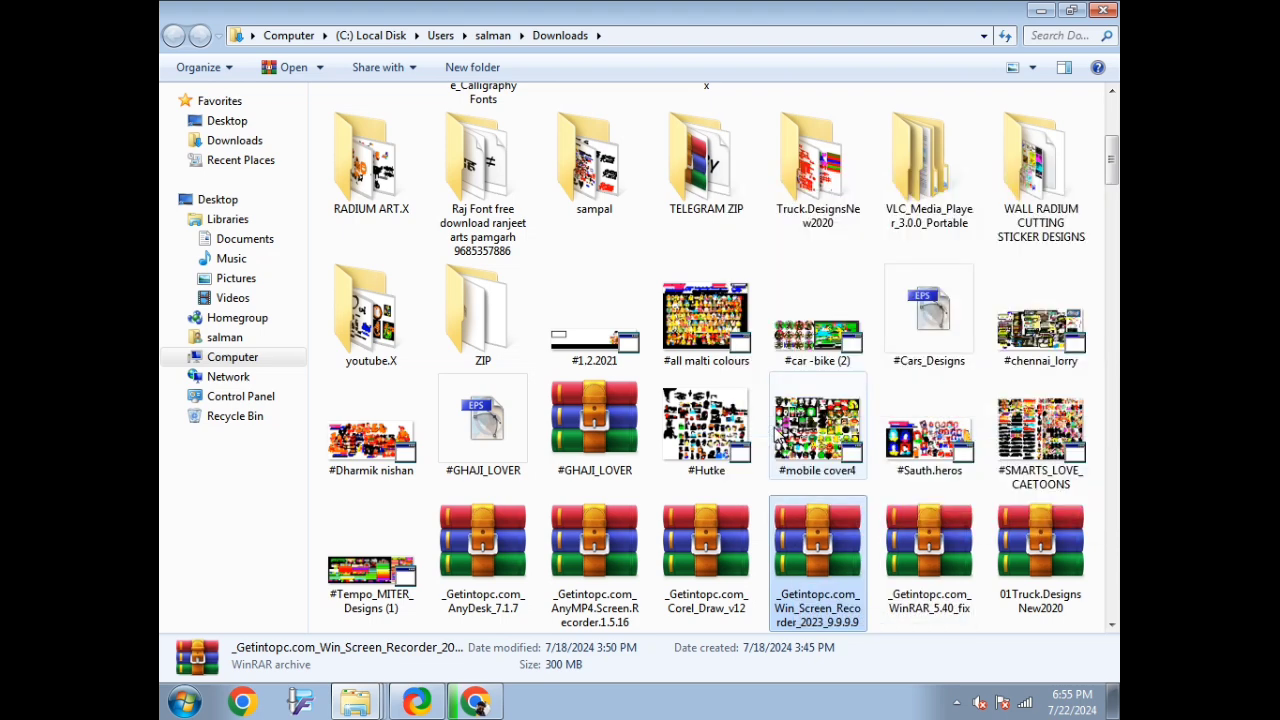
# - Create a folder named "fdddd" on the D: New Volume drive
pyautogui.click(236, 360)
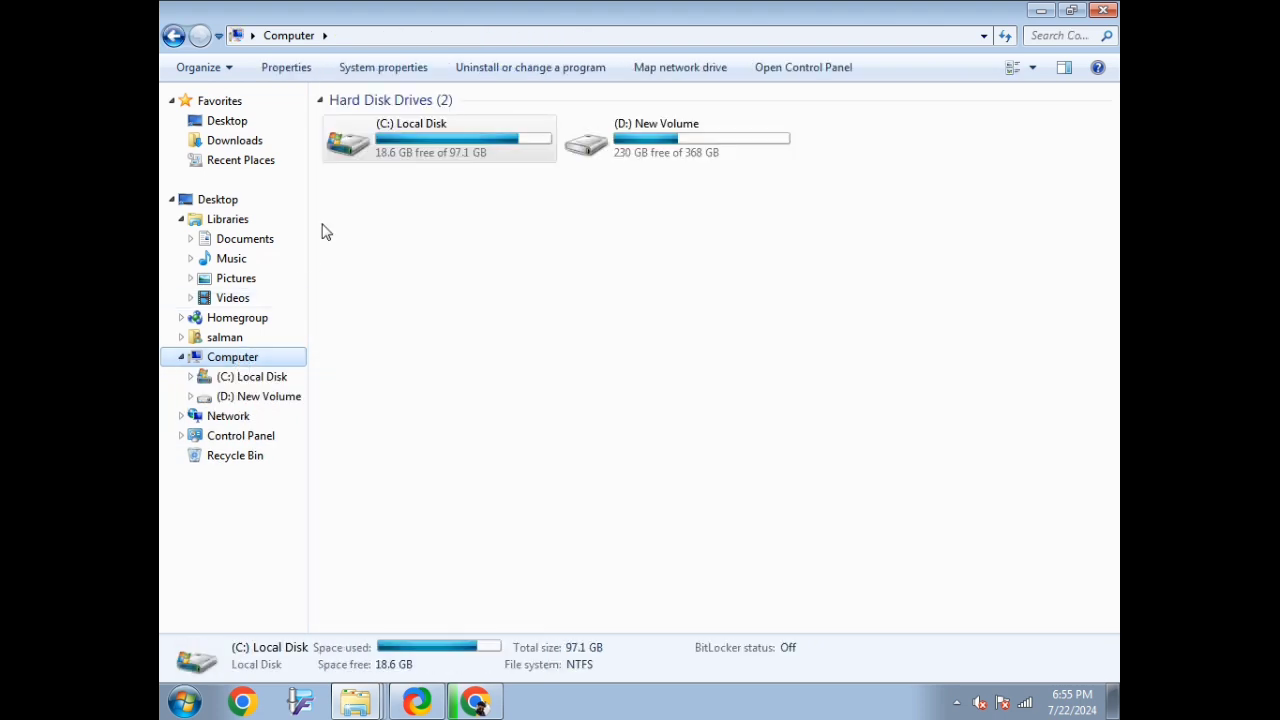
pyautogui.doubleClick(630, 152)
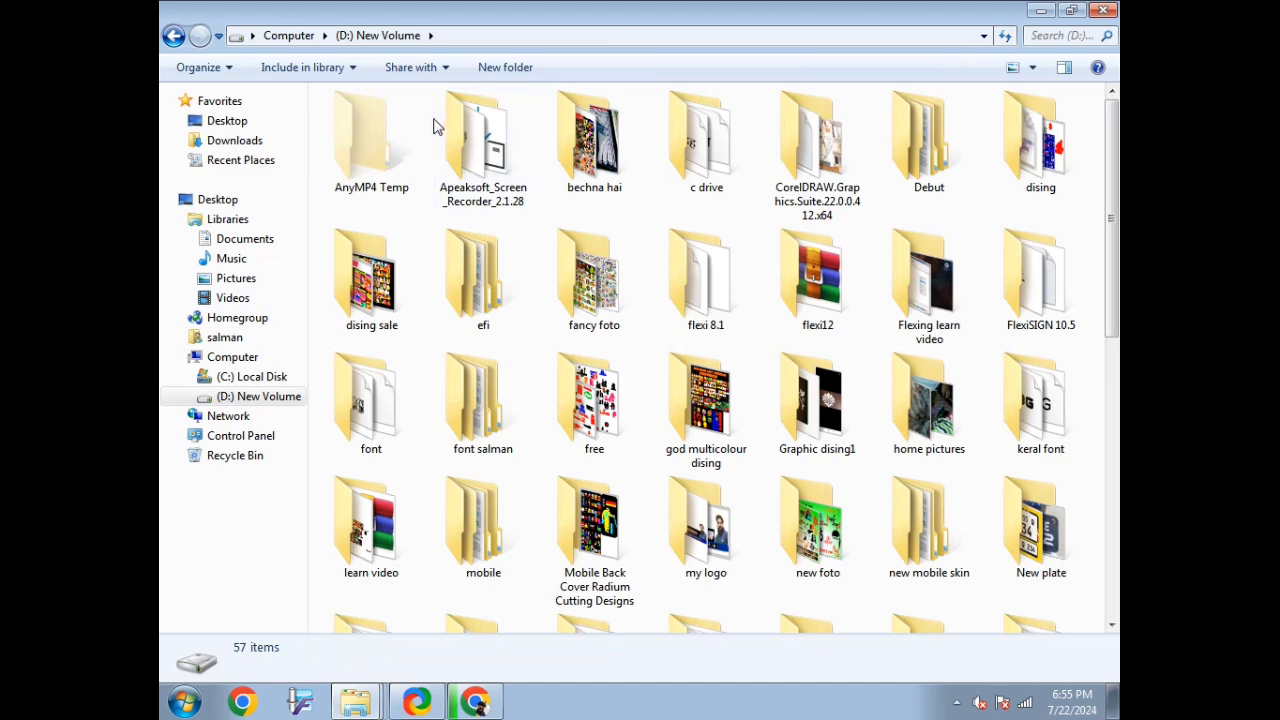
pyautogui.rightClick(424, 128)
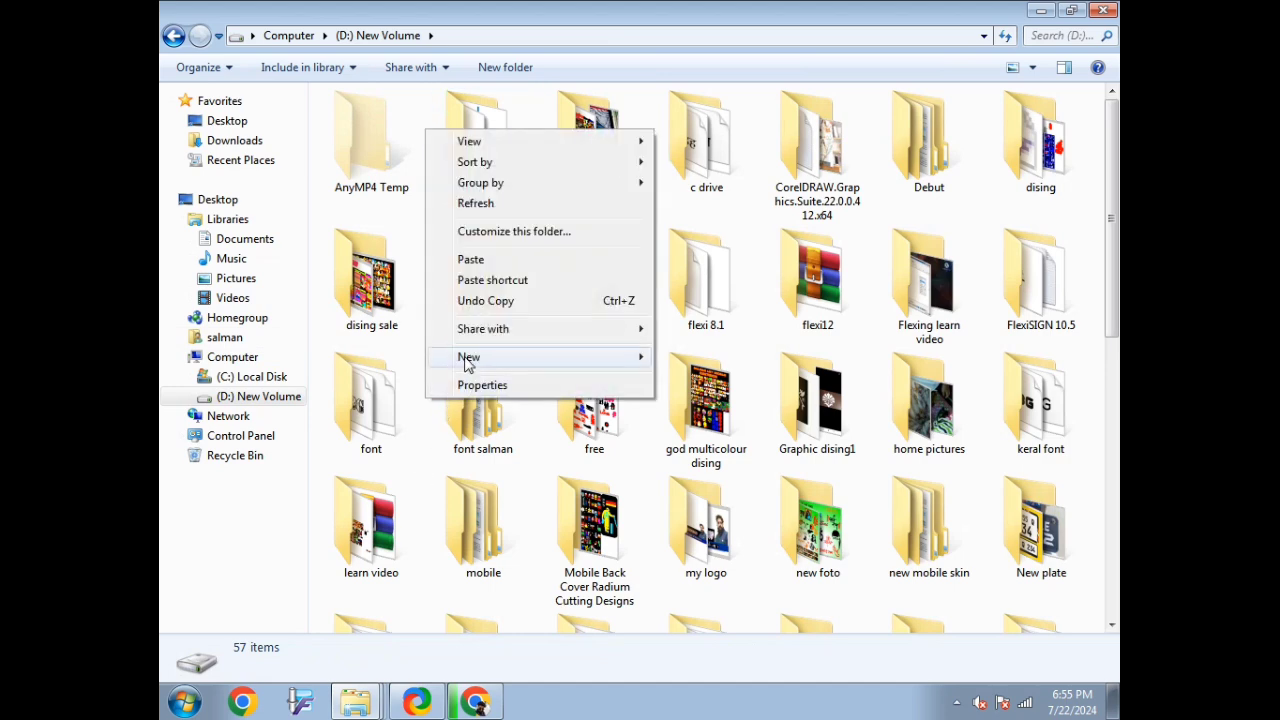
pyautogui.click(420, 117)
pyautogui.click(416, 118)
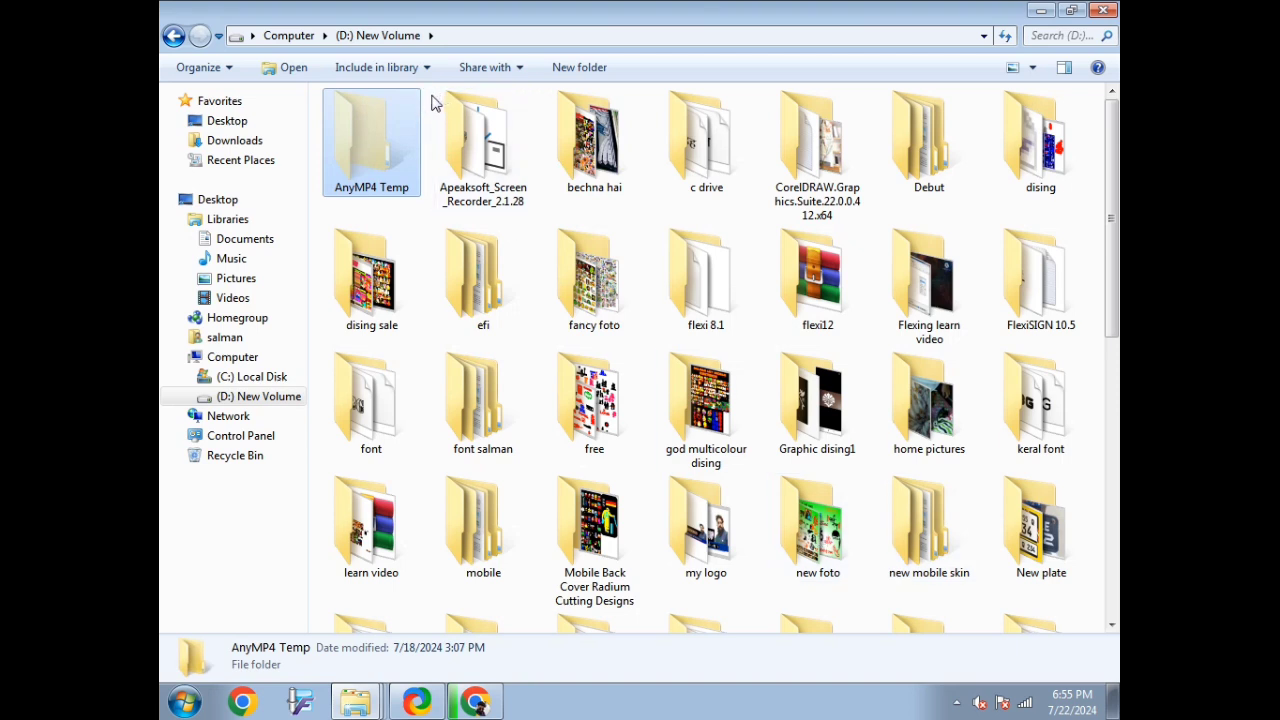
pyautogui.rightClick(432, 103)
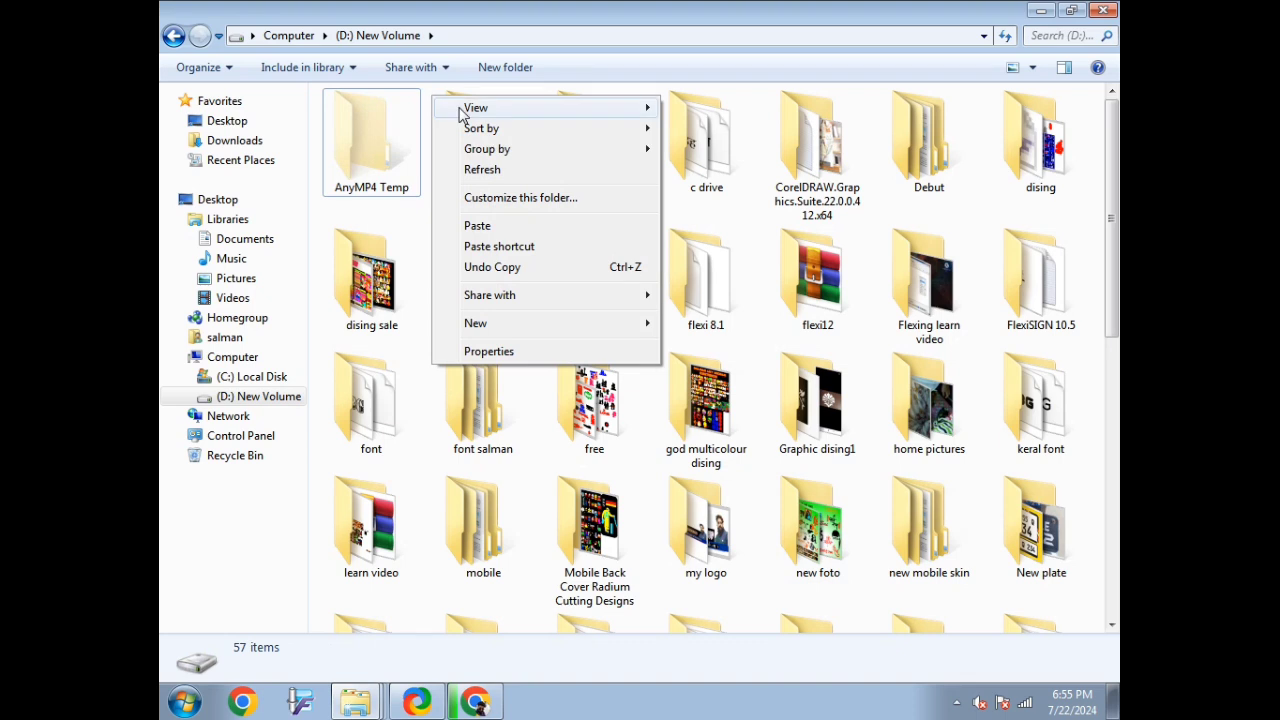
pyautogui.moveTo(478, 333)
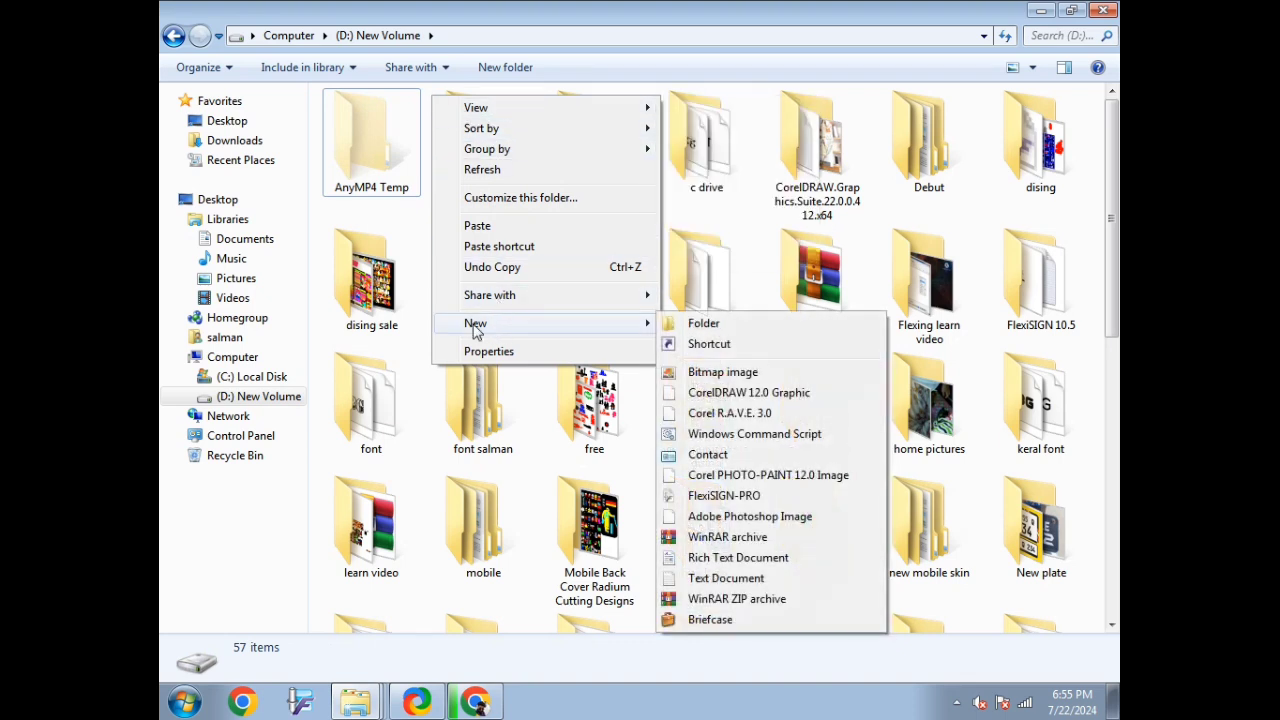
pyautogui.click(692, 330)
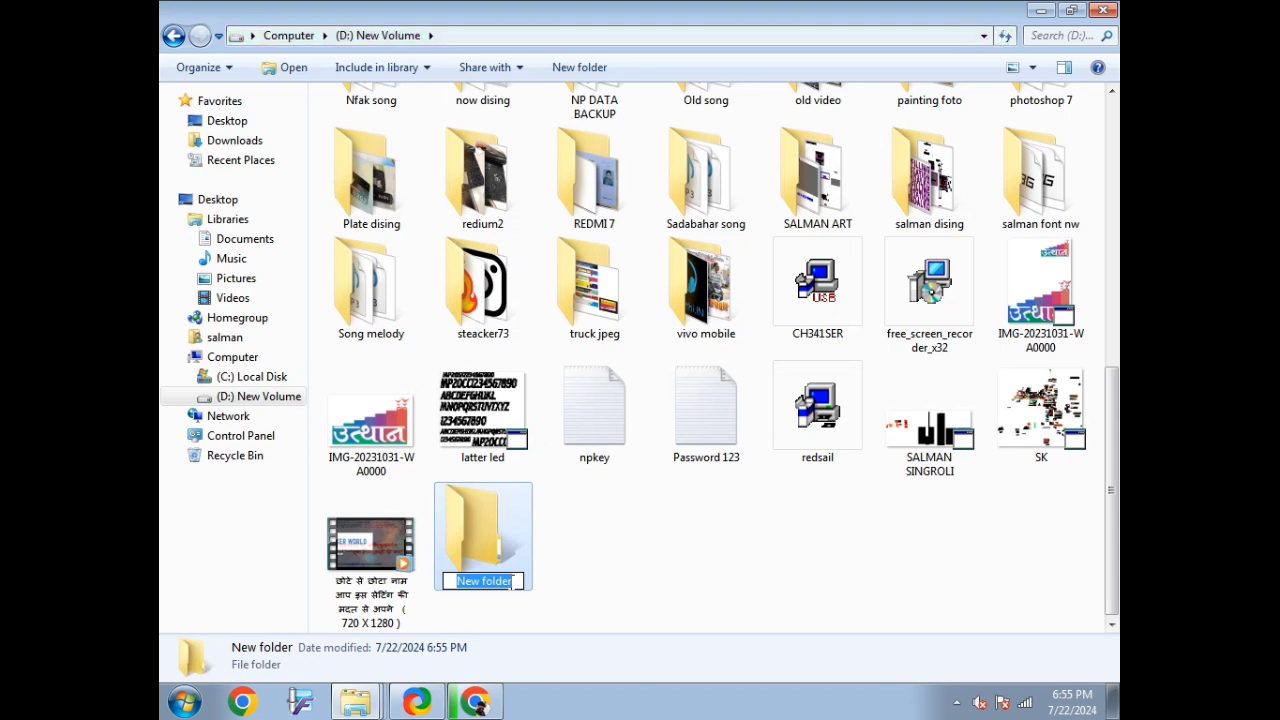
pyautogui.write('fdddd')
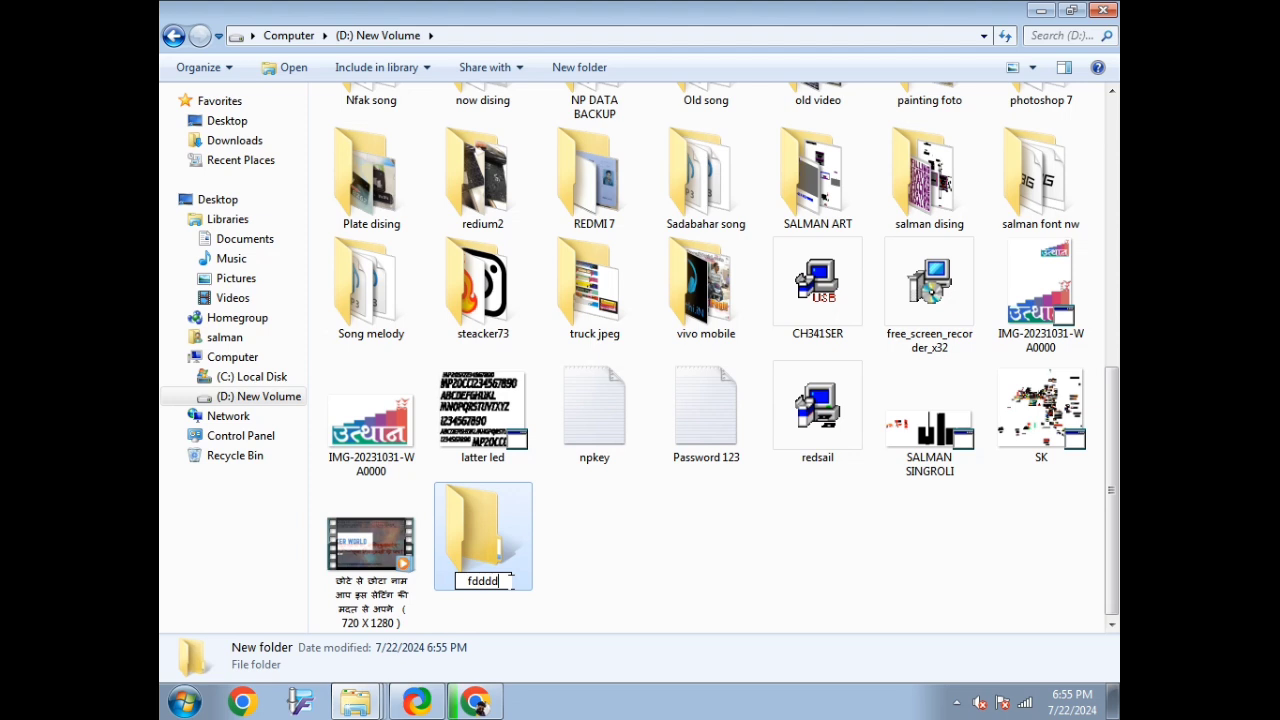
pyautogui.press('Return')
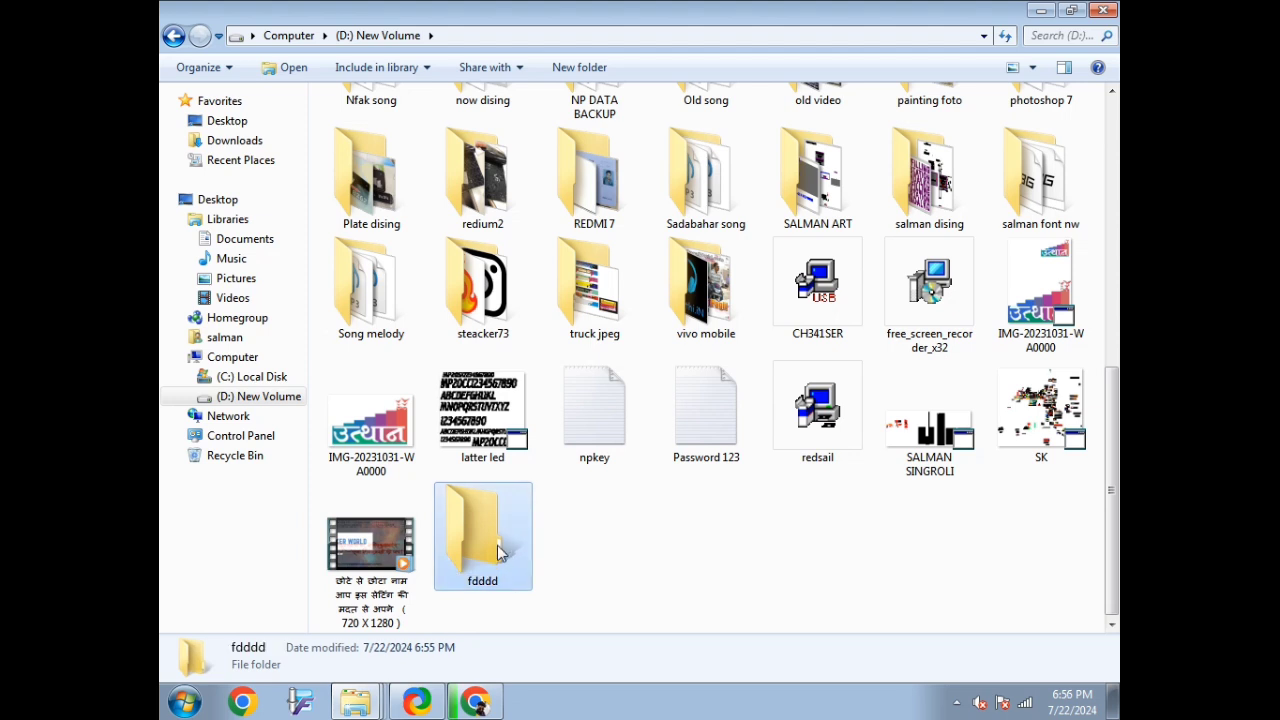
# - Open the fdddd folder and paste the copied screen recorder archive into it
pyautogui.doubleClick(459, 547)
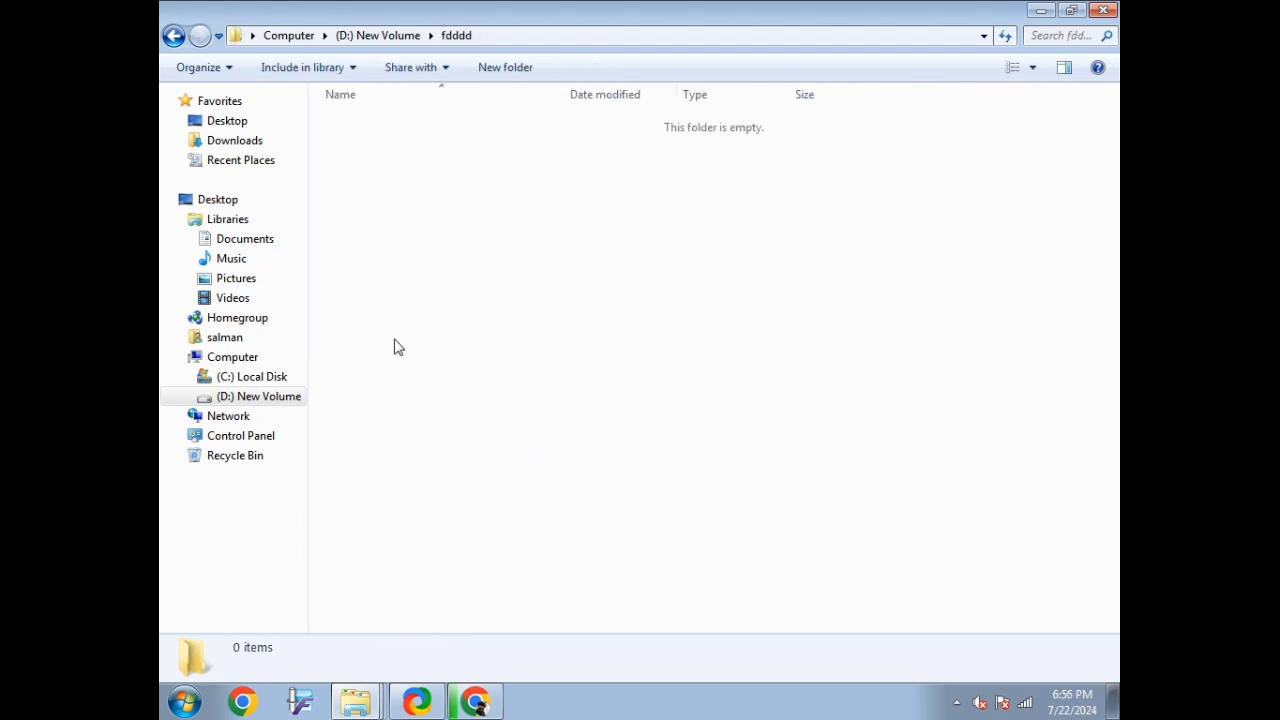
pyautogui.rightClick(443, 226)
pyautogui.click(490, 358)
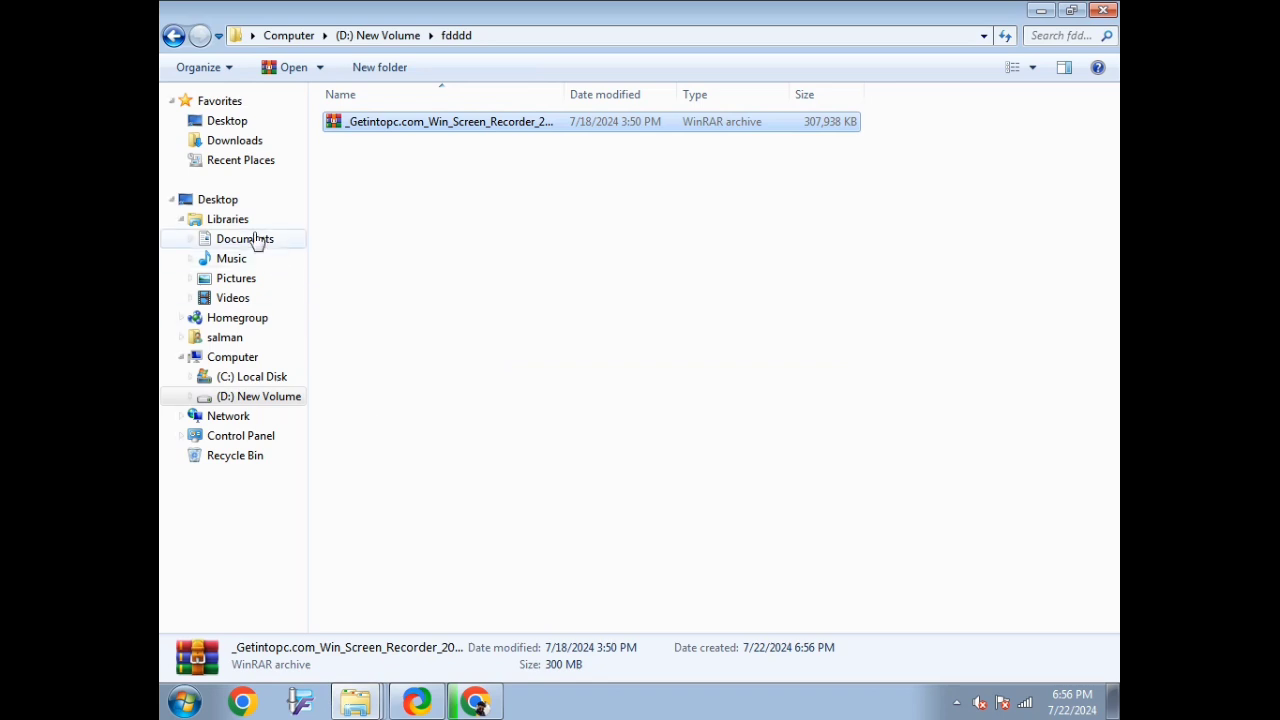
# - Go to the compress folder inside "learn video" on the D: drive and locate the "folder 1 machine ka setup kaise karen" archive
pyautogui.click(174, 37)
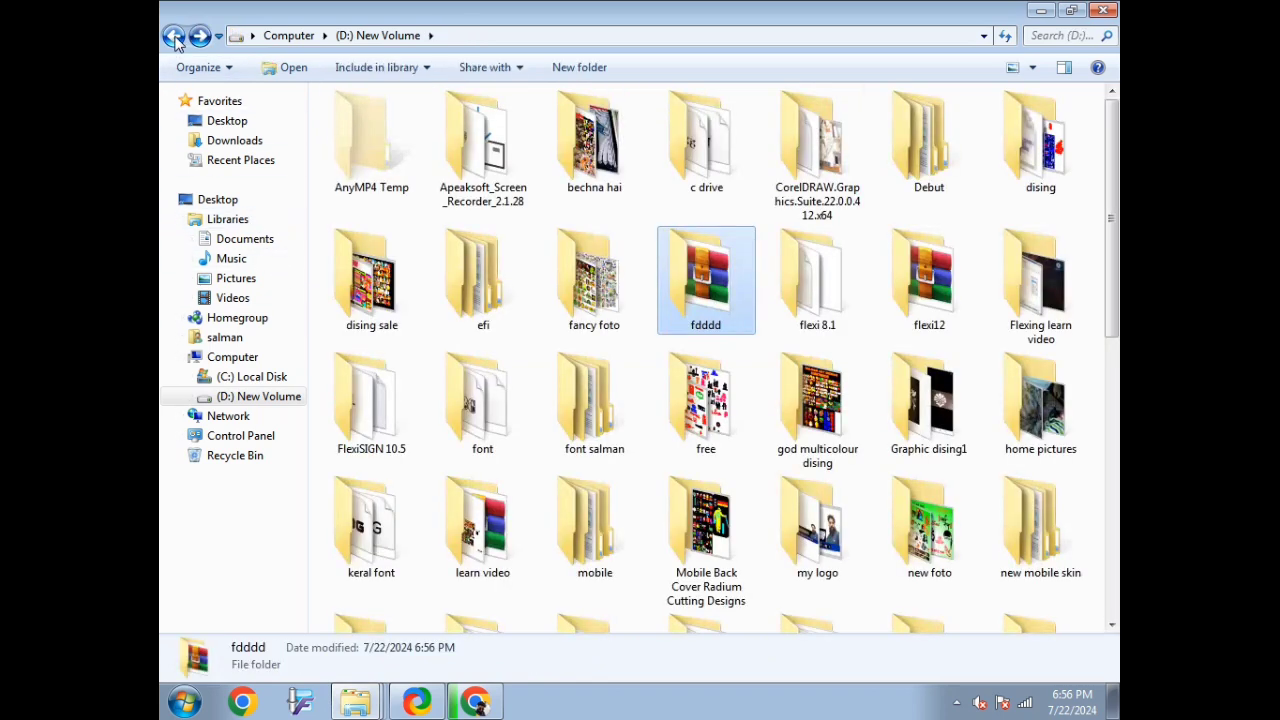
pyautogui.click(174, 37)
pyautogui.doubleClick(376, 151)
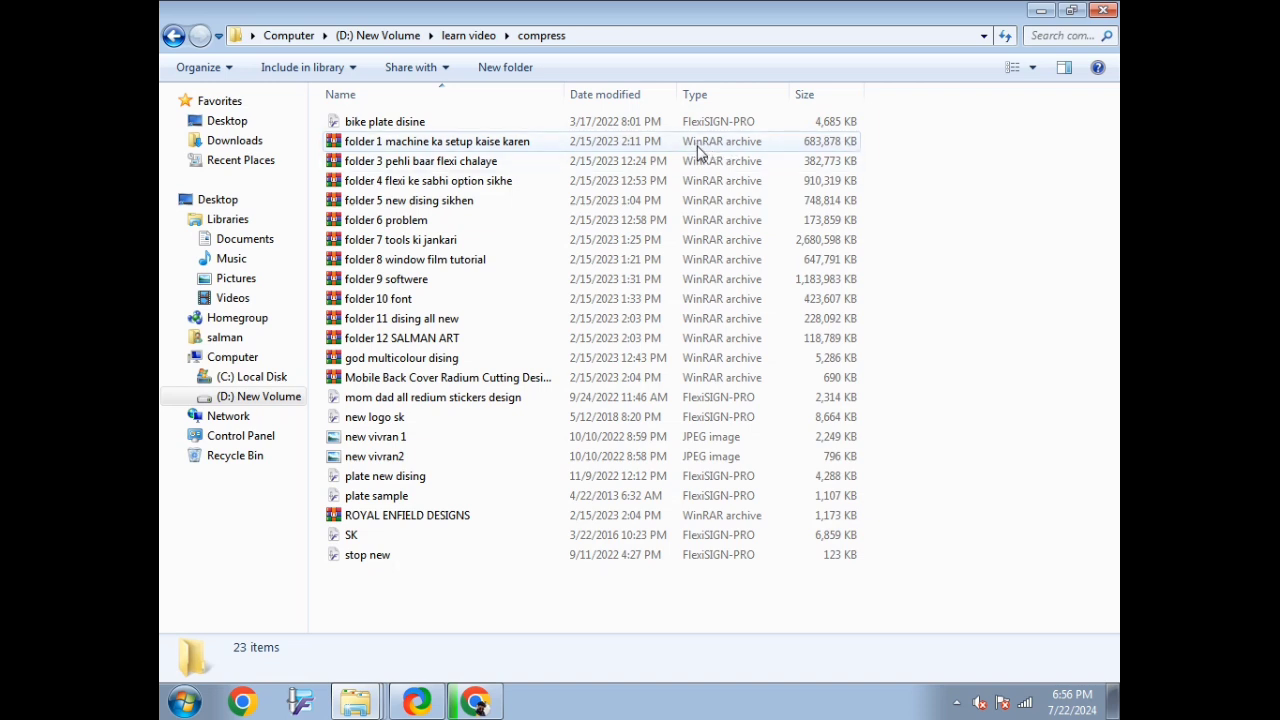
pyautogui.moveTo(440, 148)
pyautogui.moveTo(352, 147)
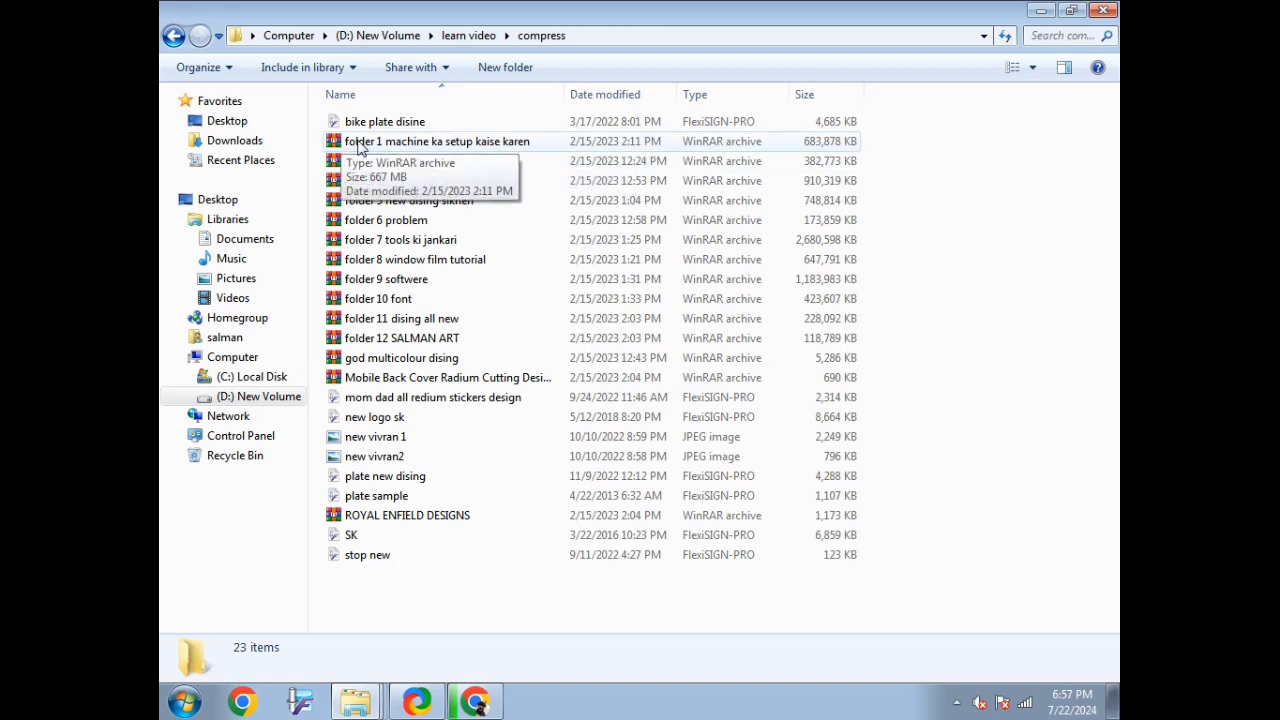
# - Extract the "folder 1 machine ka setup kaise karen" archive directly into the compress folder
pyautogui.click(360, 147)
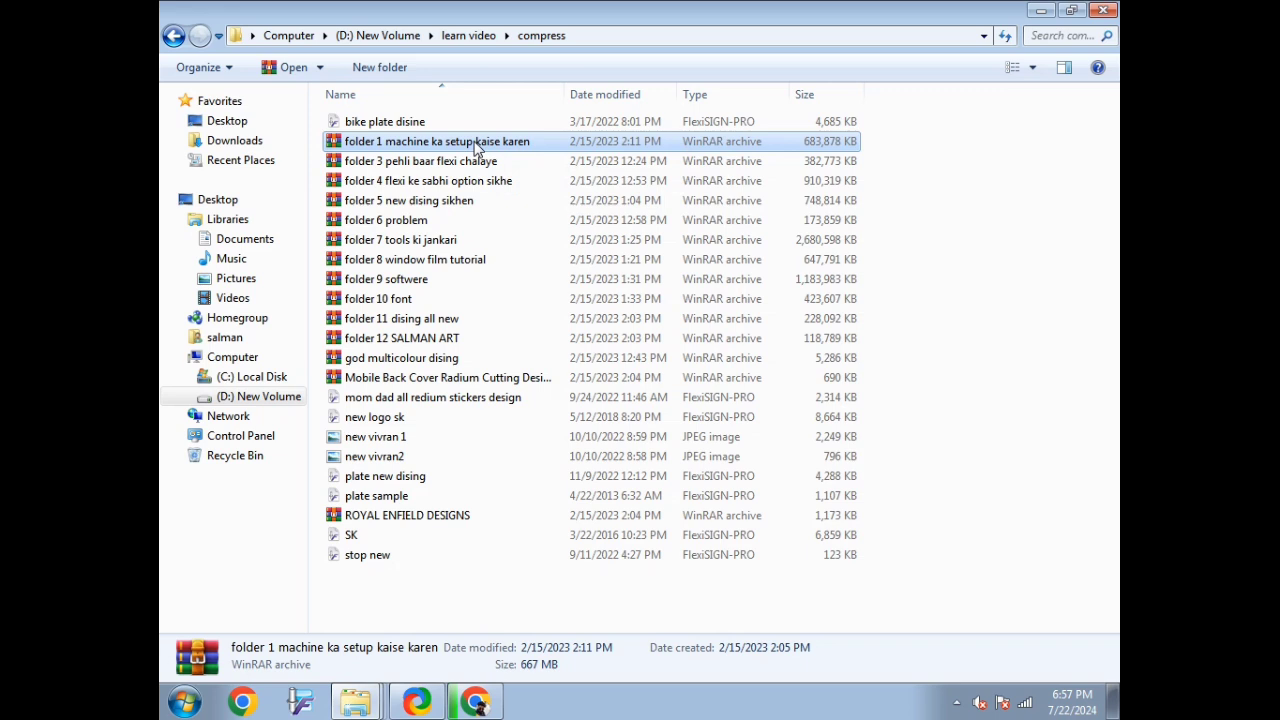
pyautogui.rightClick(394, 168)
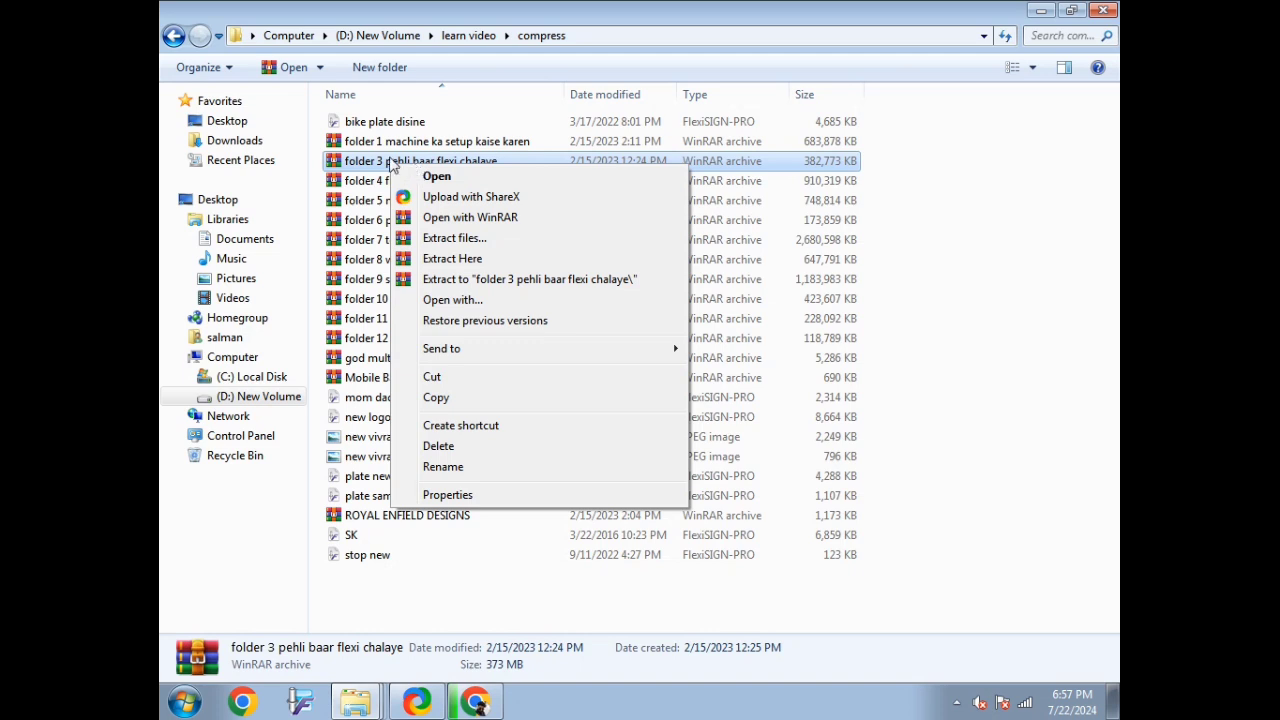
pyautogui.click(365, 145)
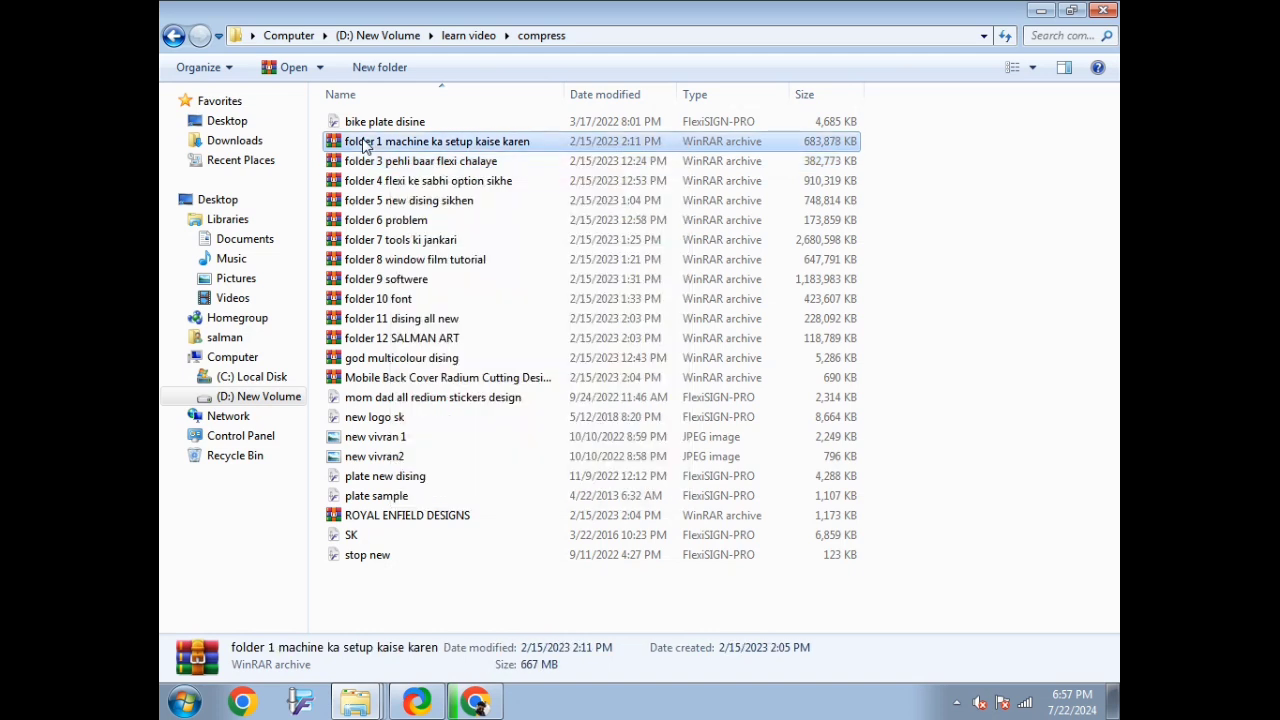
pyautogui.rightClick(418, 147)
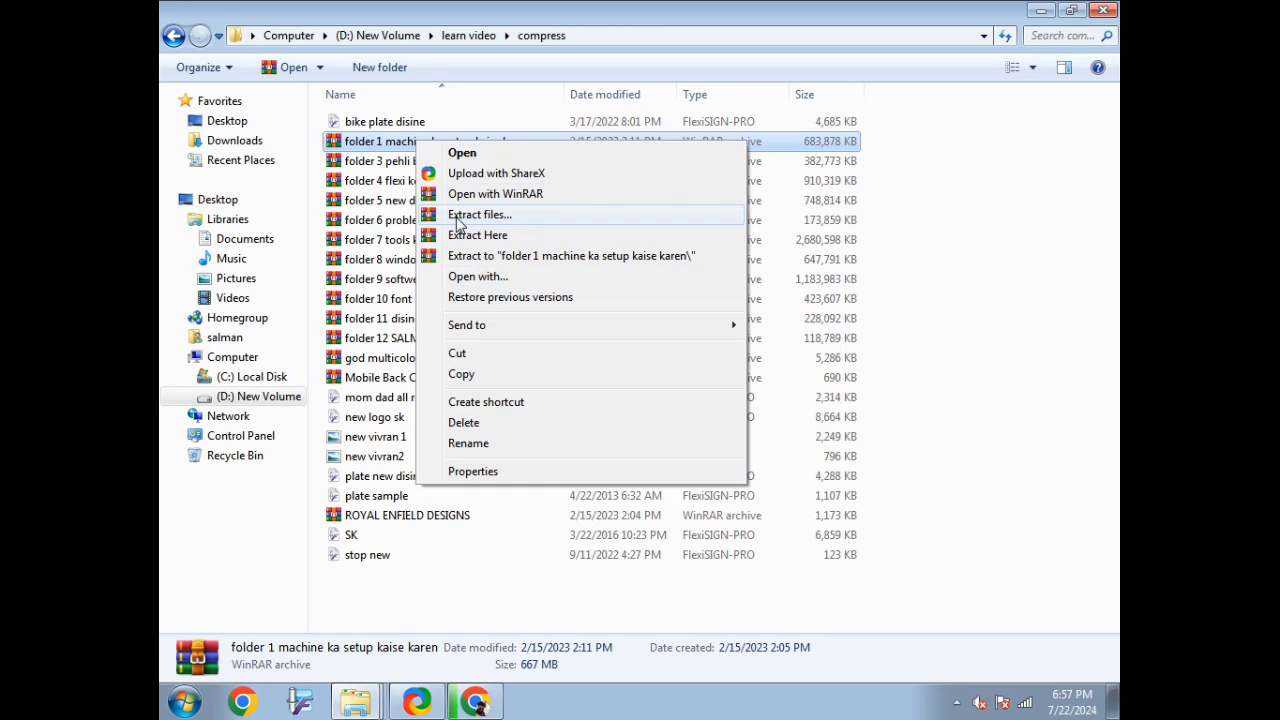
pyautogui.click(457, 222)
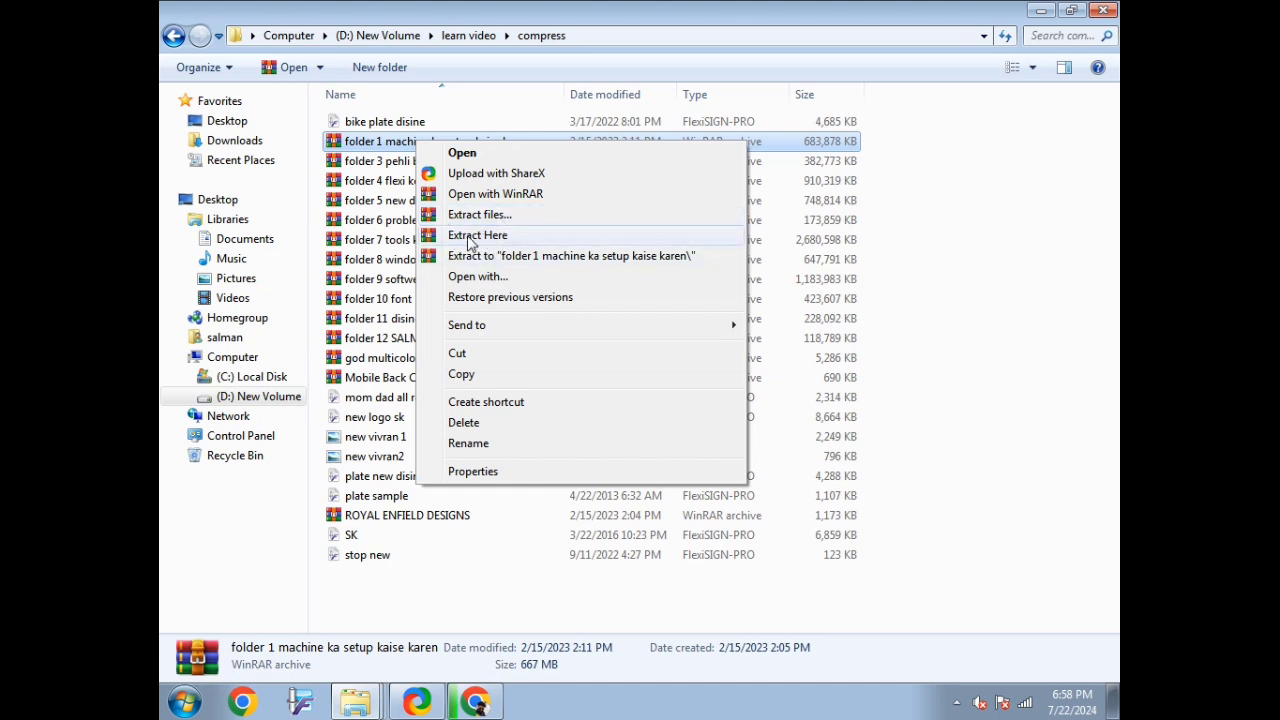
pyautogui.click(461, 240)
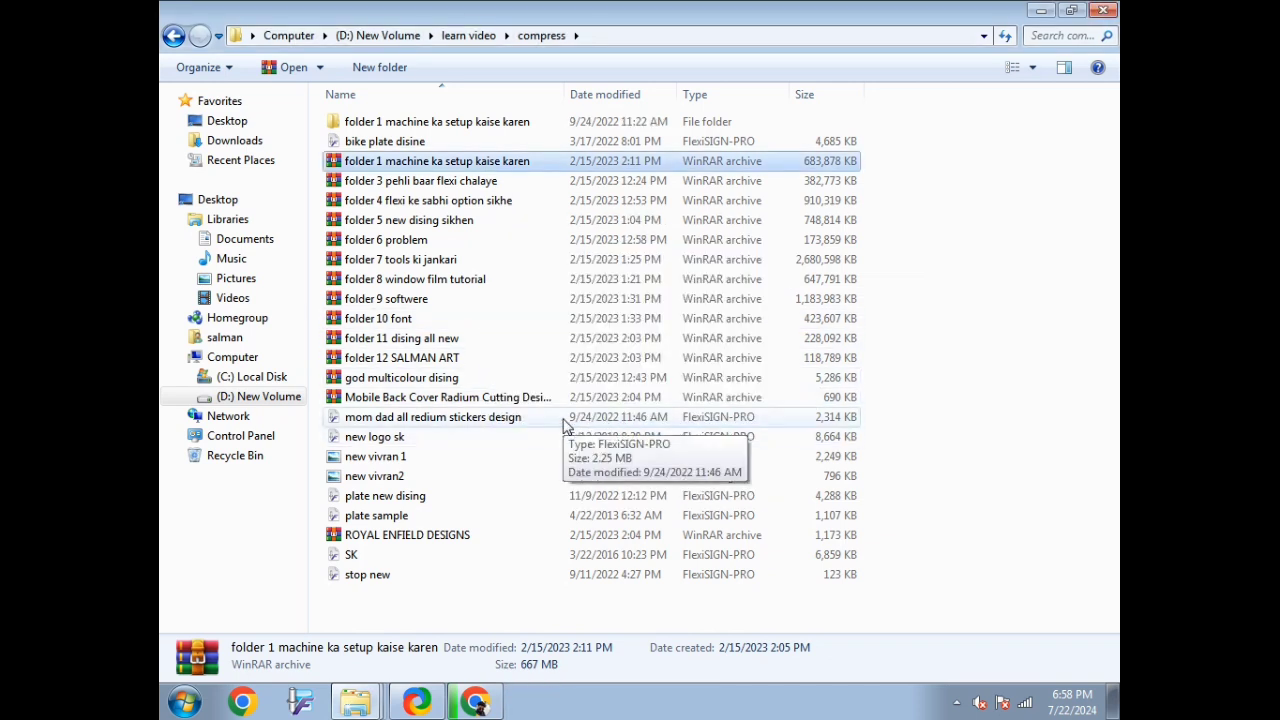
# - View the contents of the extracted "folder 1 machine ka setup kaise karen" folder, return to compress and select the matching archive
pyautogui.doubleClick(357, 128)
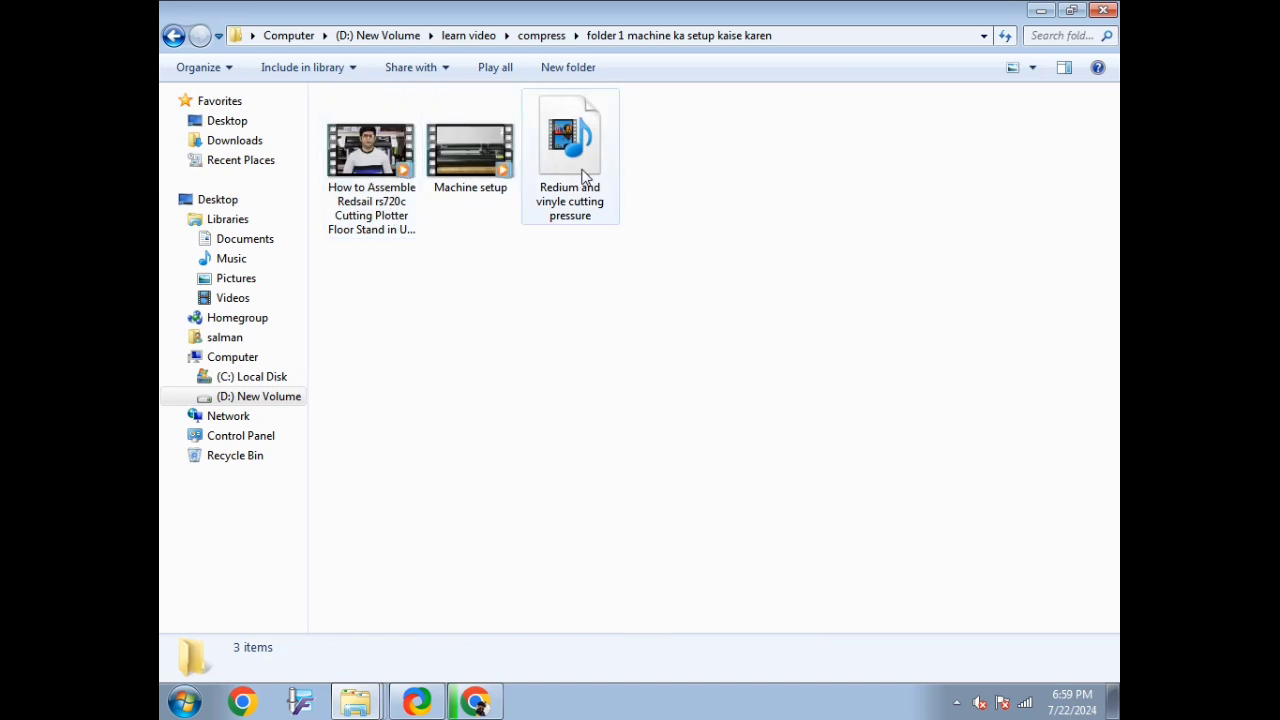
pyautogui.click(173, 37)
pyautogui.click(352, 163)
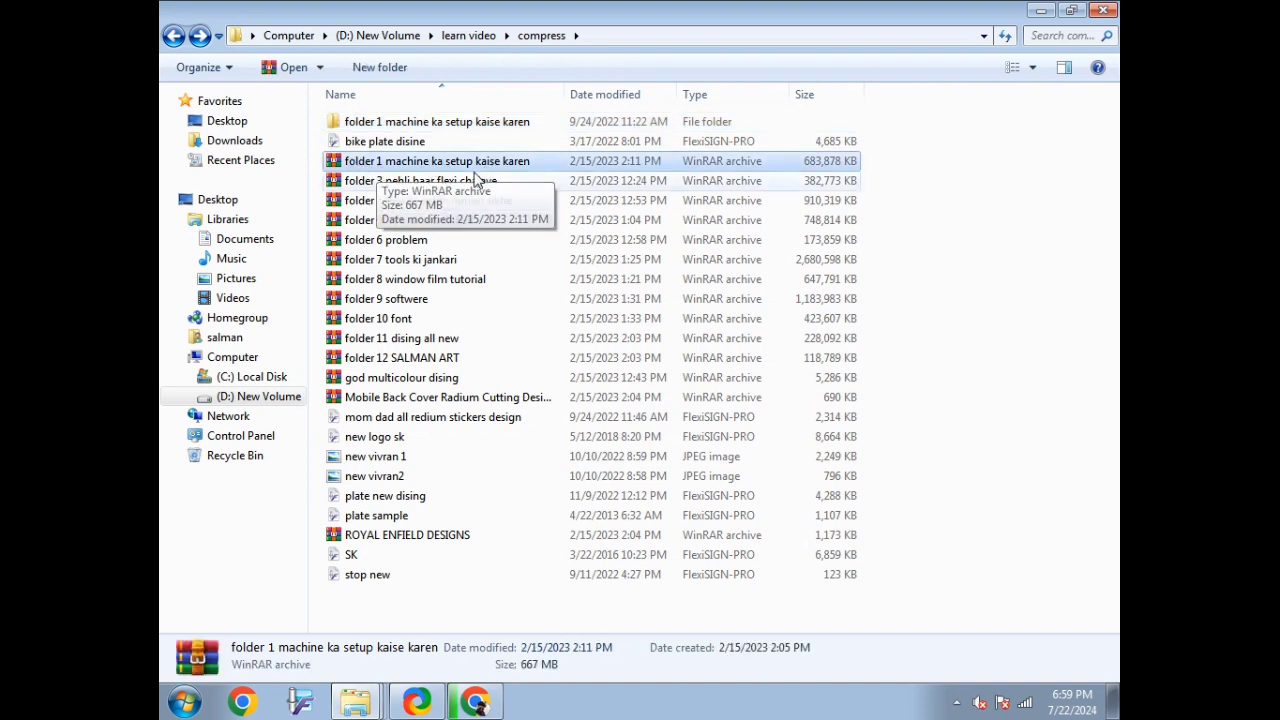
# - Inspect the file properties of the "folder 1 machine ka setup kaise karen" archive and close them without changes
pyautogui.rightClick(412, 170)
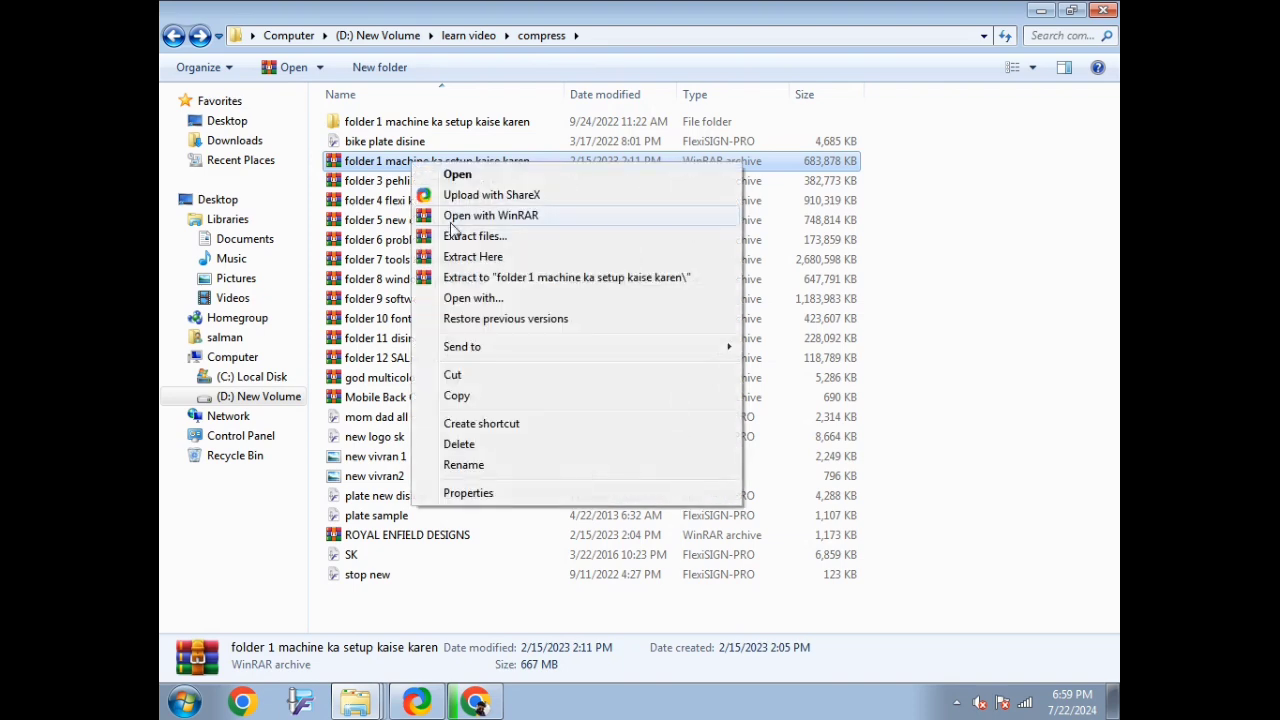
pyautogui.click(520, 491)
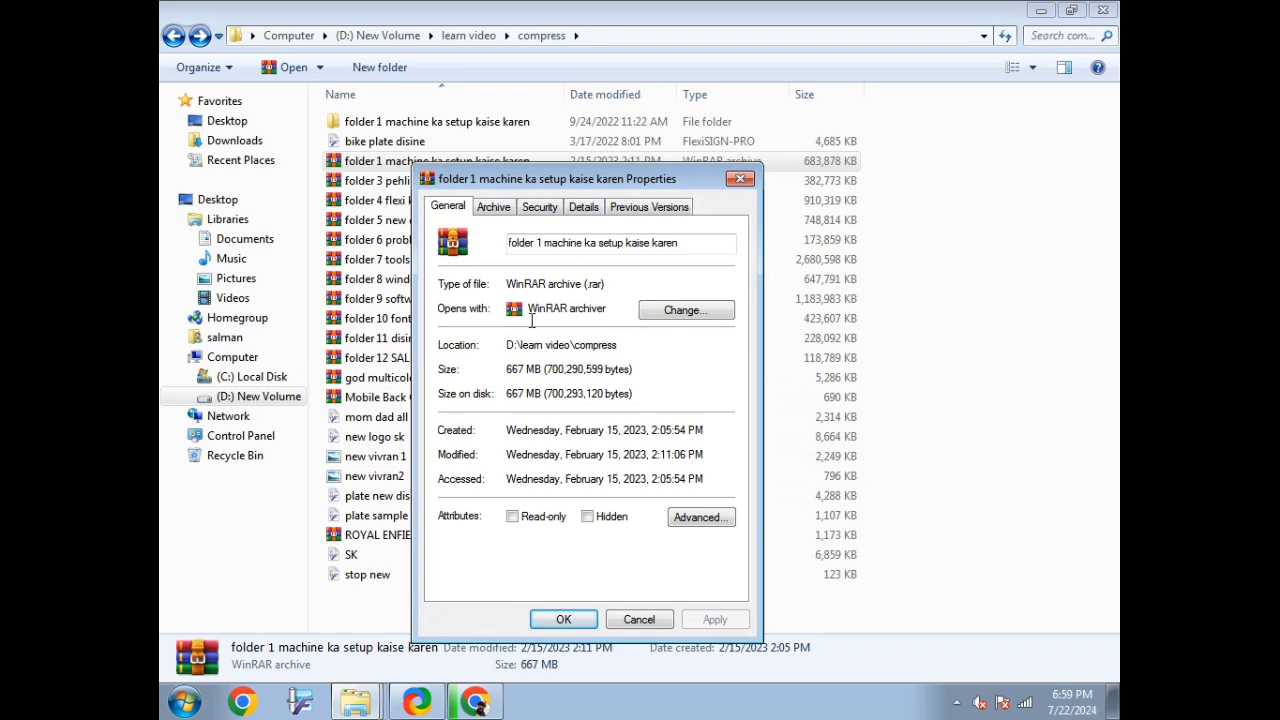
pyautogui.click(559, 620)
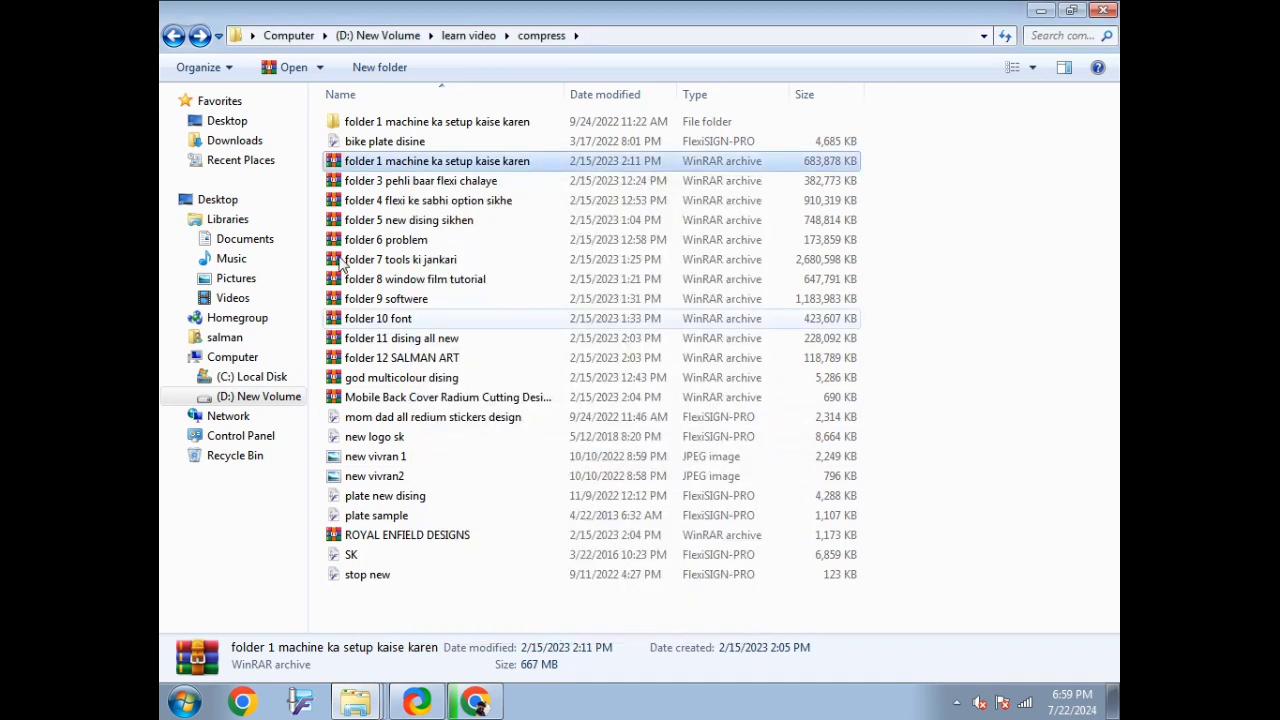
# - Try to extract the "folder 4 flexi ke sabhi option sikhe" archive into the compress folder without entering its password, then cancel
pyautogui.rightClick(380, 161)
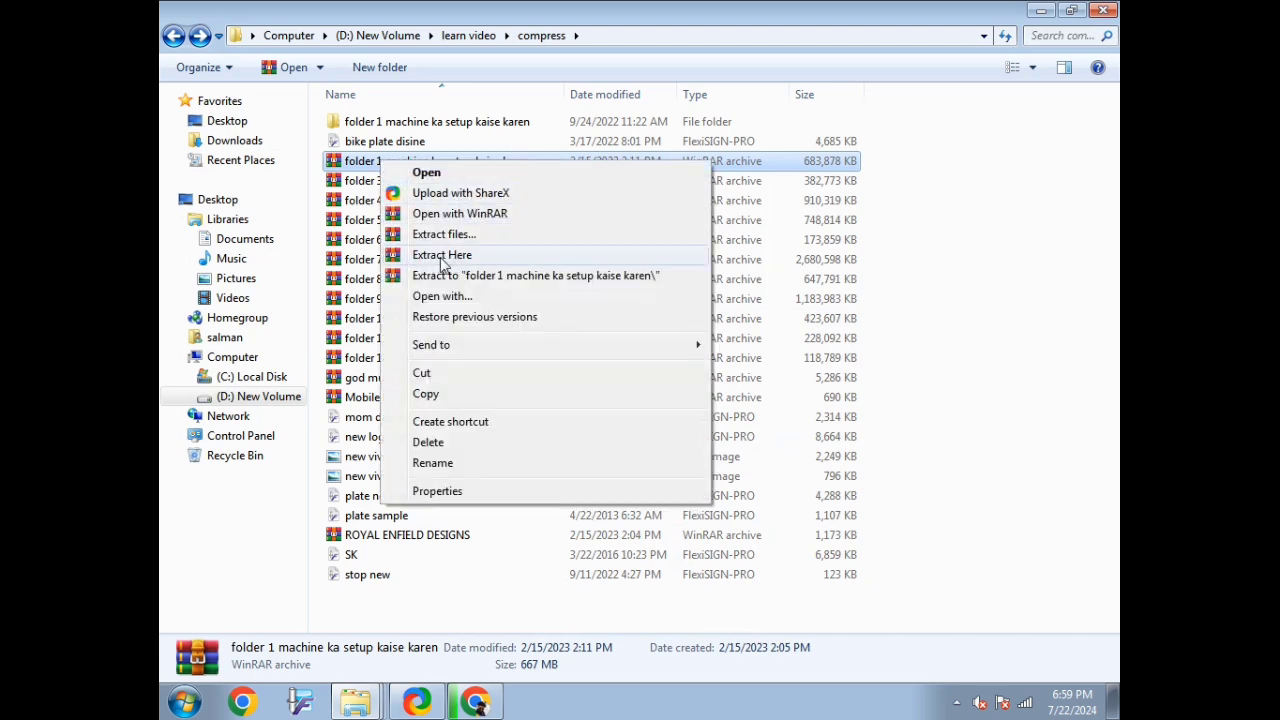
pyautogui.click(351, 184)
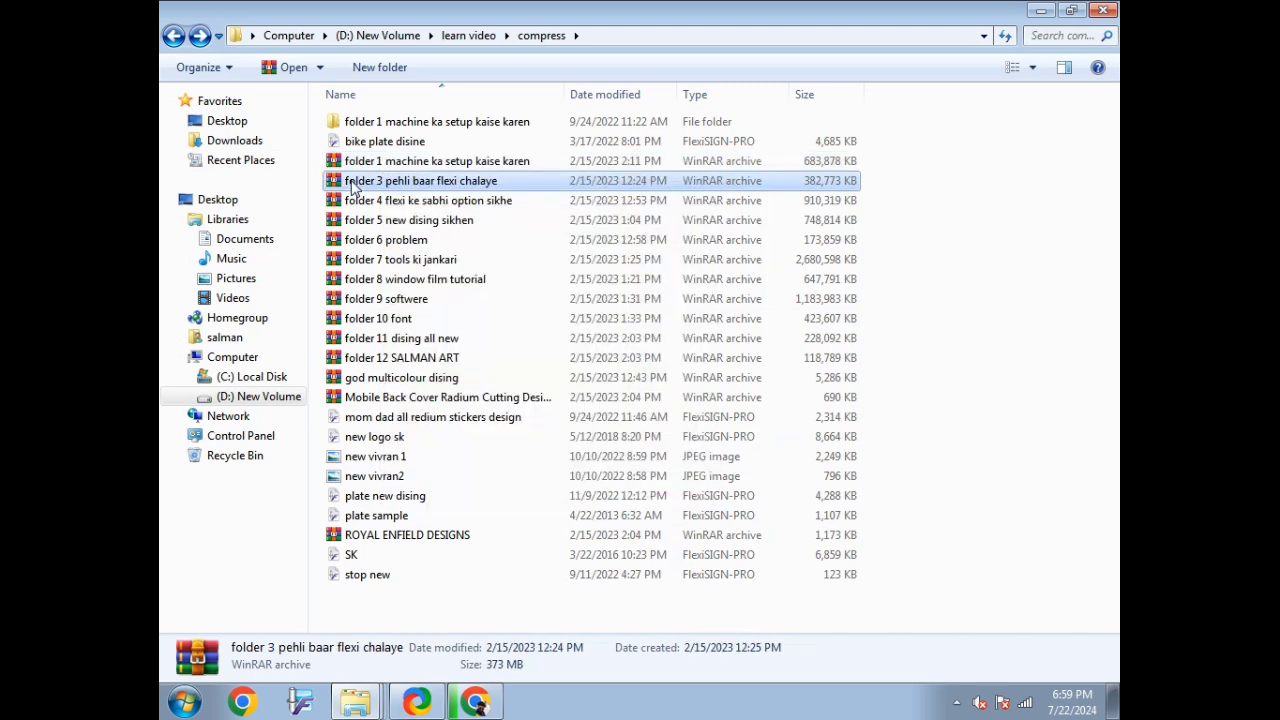
pyautogui.click(408, 202)
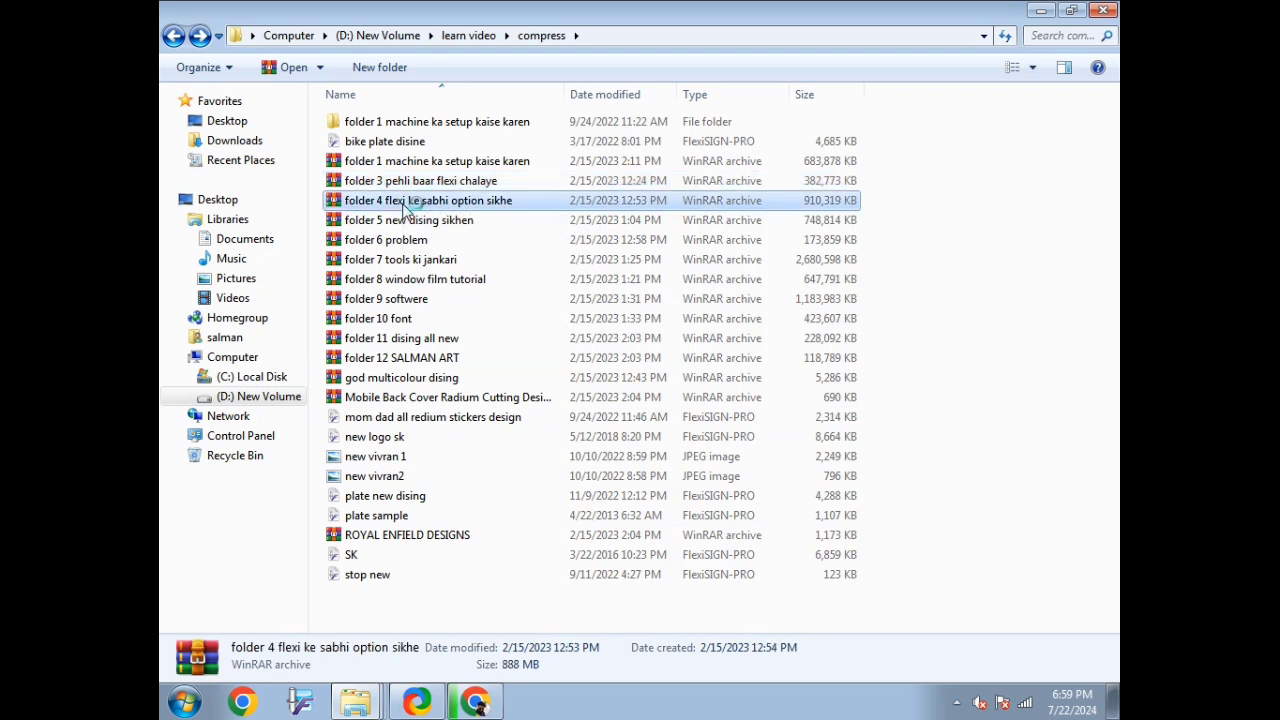
pyautogui.rightClick(408, 203)
pyautogui.click(474, 299)
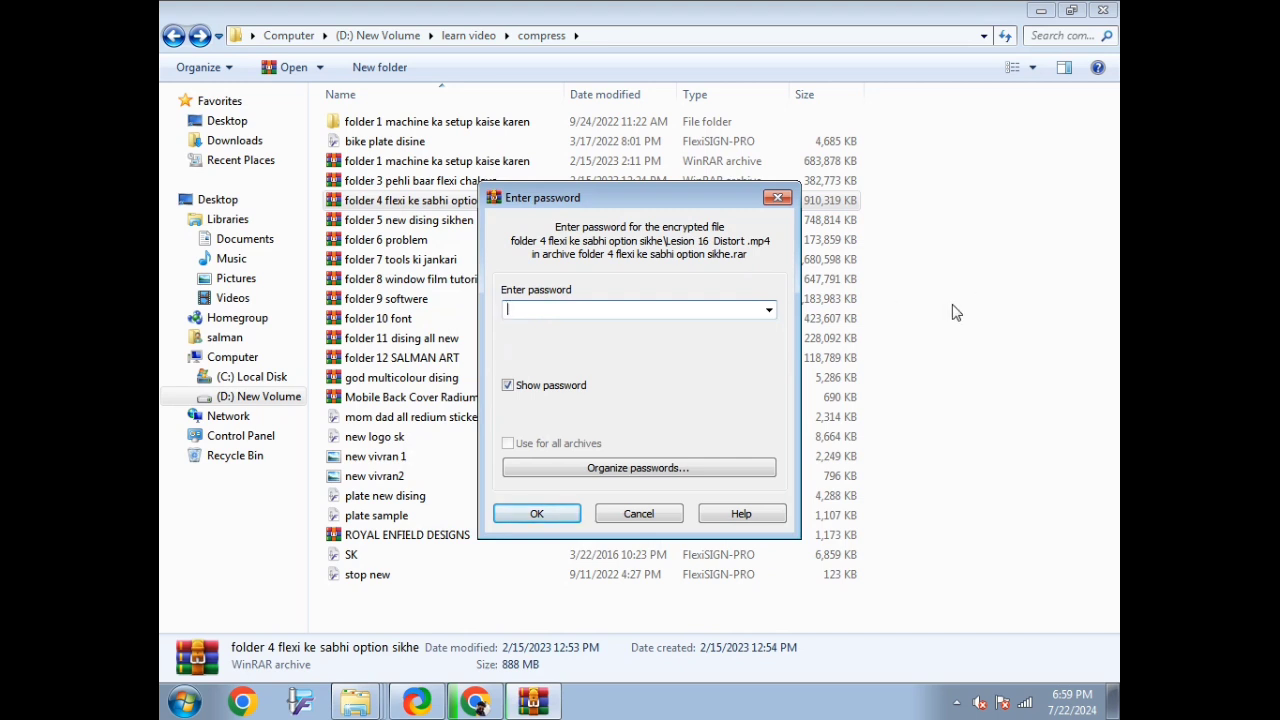
pyautogui.click(542, 511)
pyautogui.click(815, 413)
pyautogui.click(638, 513)
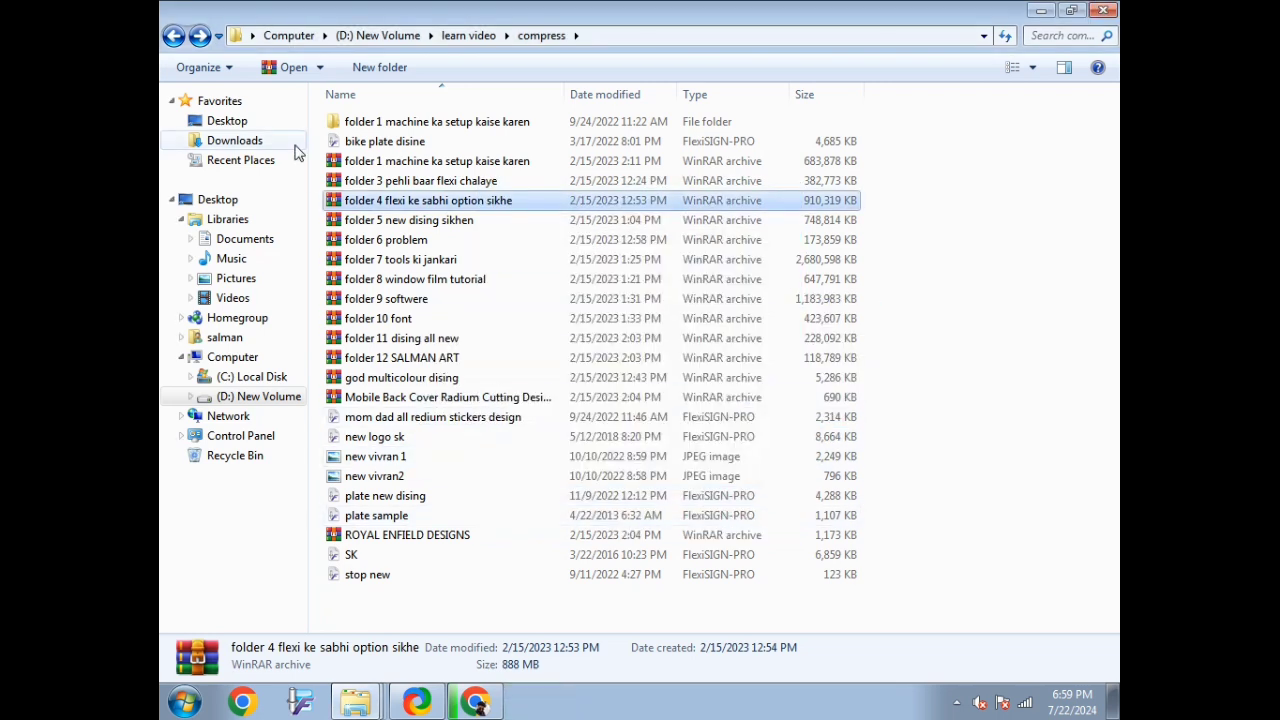
# - View the videos in the extracted "folder 1 machine ka setup kaise karen" folder and return to the "learn video" folder
pyautogui.doubleClick(352, 124)
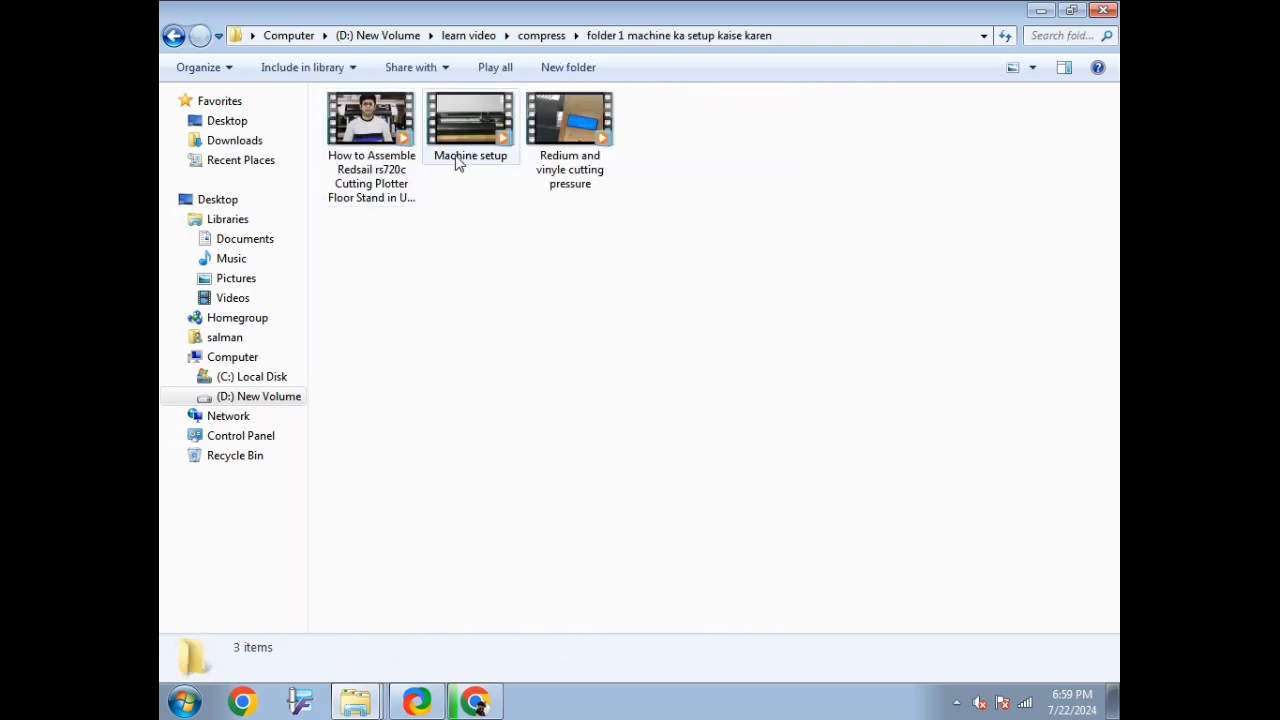
pyautogui.click(173, 35)
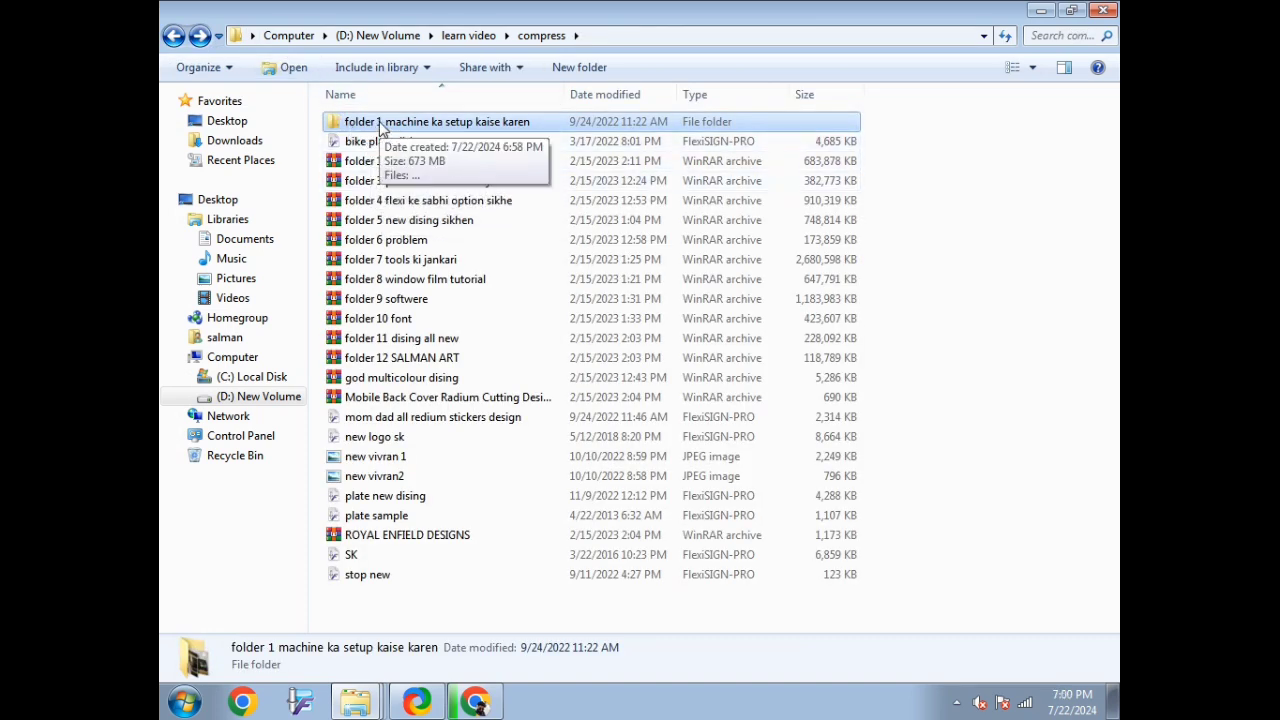
pyautogui.click(174, 37)
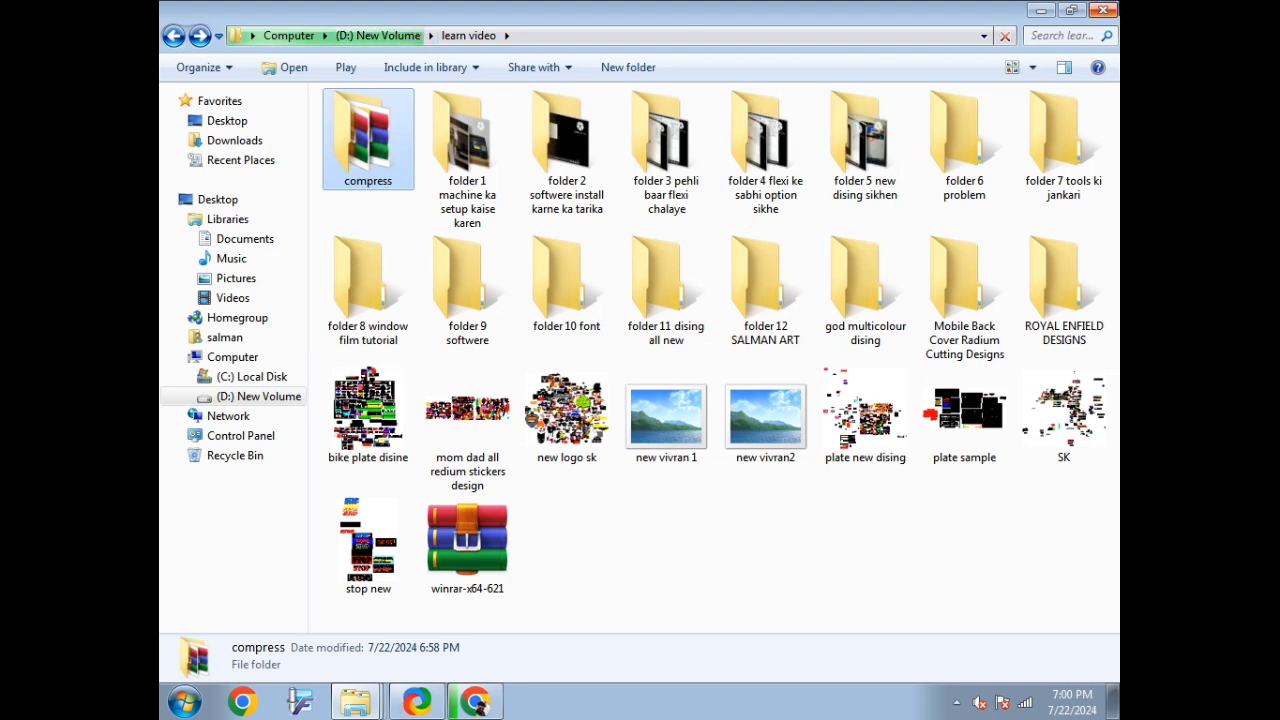
# - Close the "learn video" folder window and exit Chrome despite the download in progress
pyautogui.click(1106, 10)
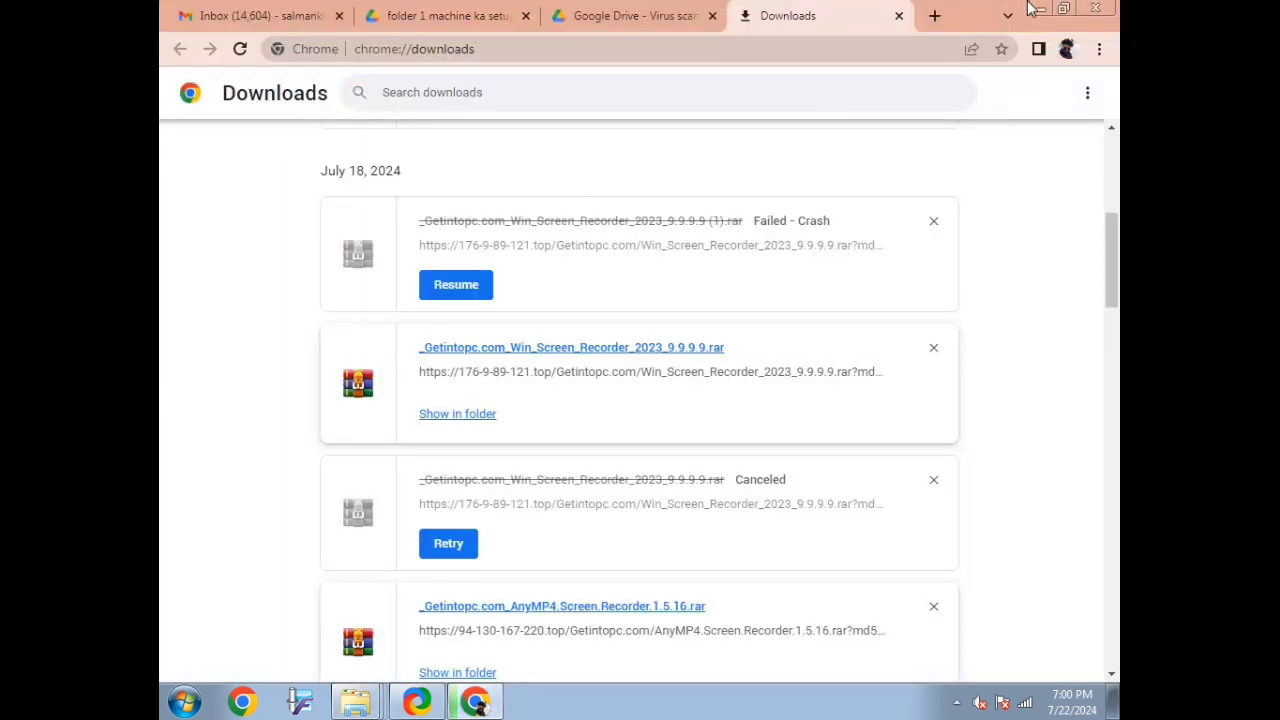
pyautogui.click(1096, 8)
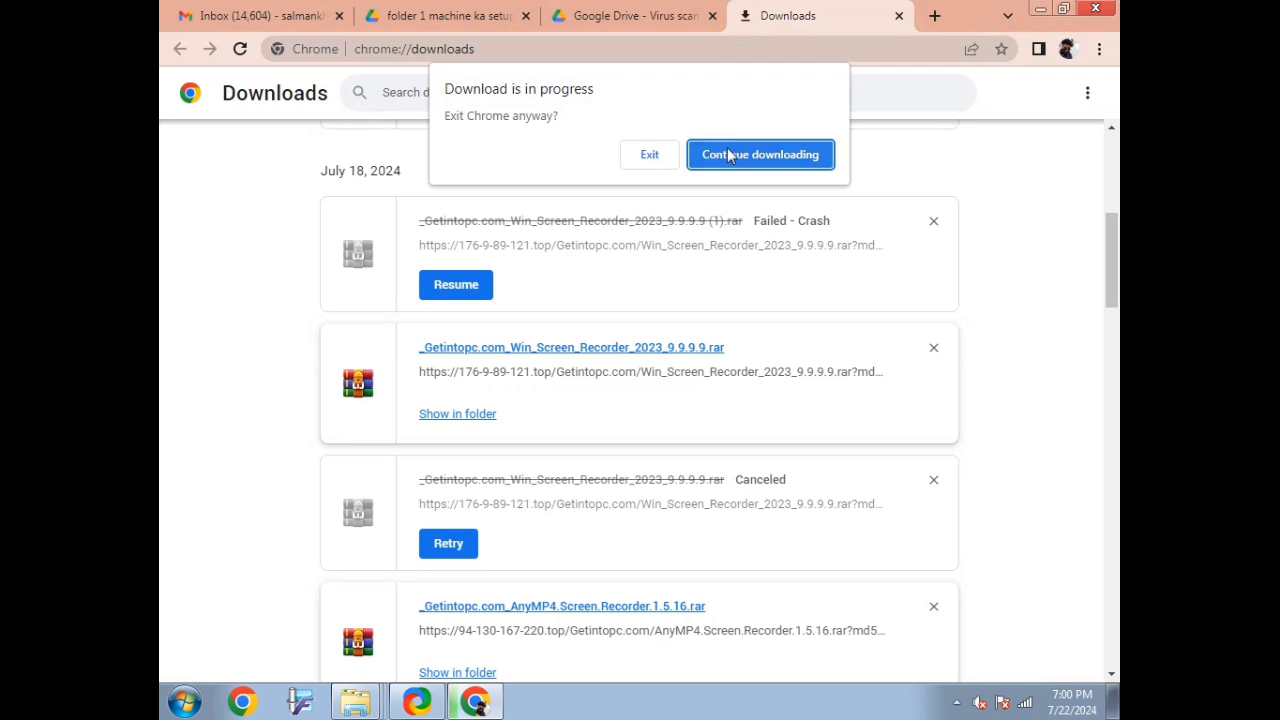
pyautogui.click(650, 157)
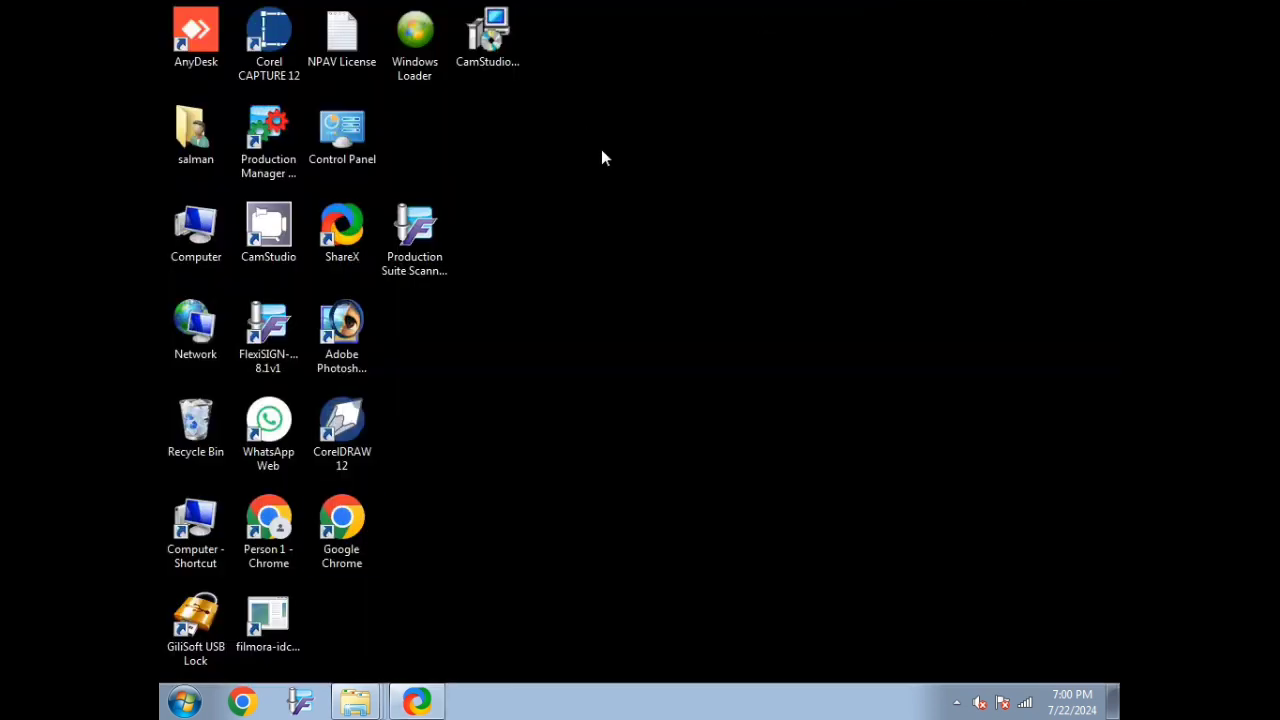
pyautogui.rightClick(580, 122)
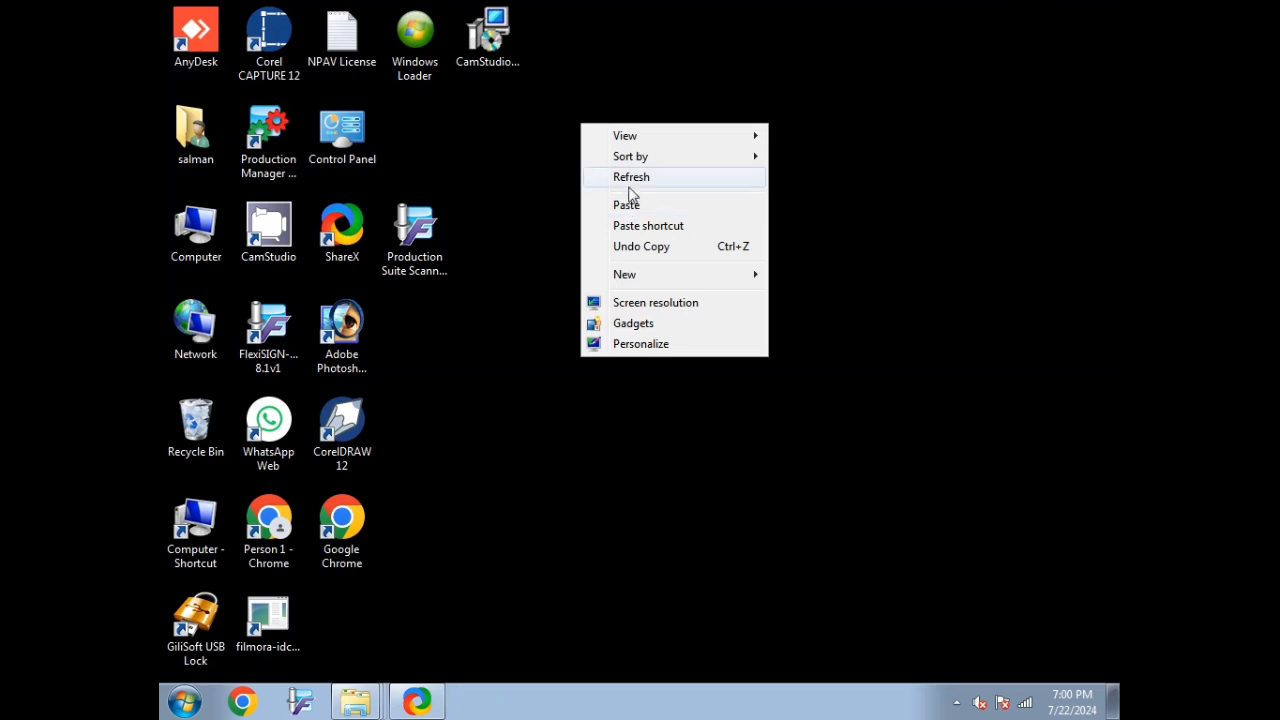
pyautogui.click(630, 175)
pyautogui.rightClick(628, 177)
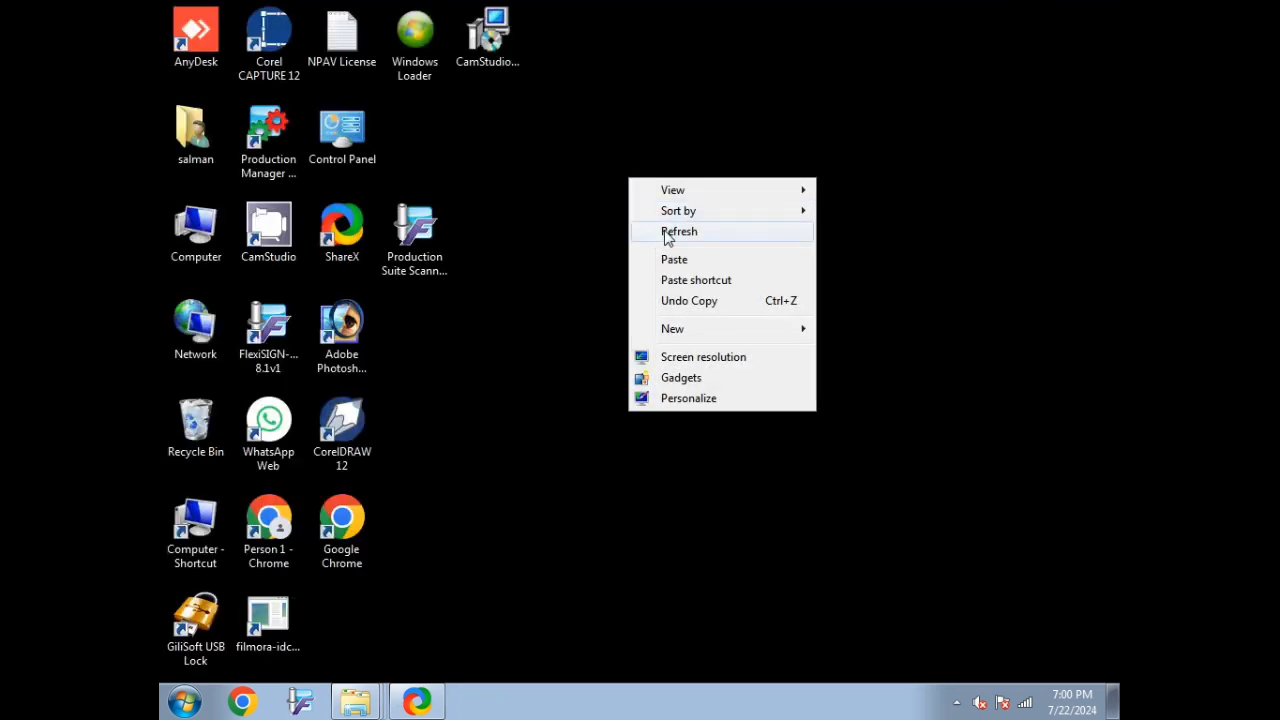
pyautogui.click(637, 231)
pyautogui.rightClick(605, 168)
pyautogui.click(640, 223)
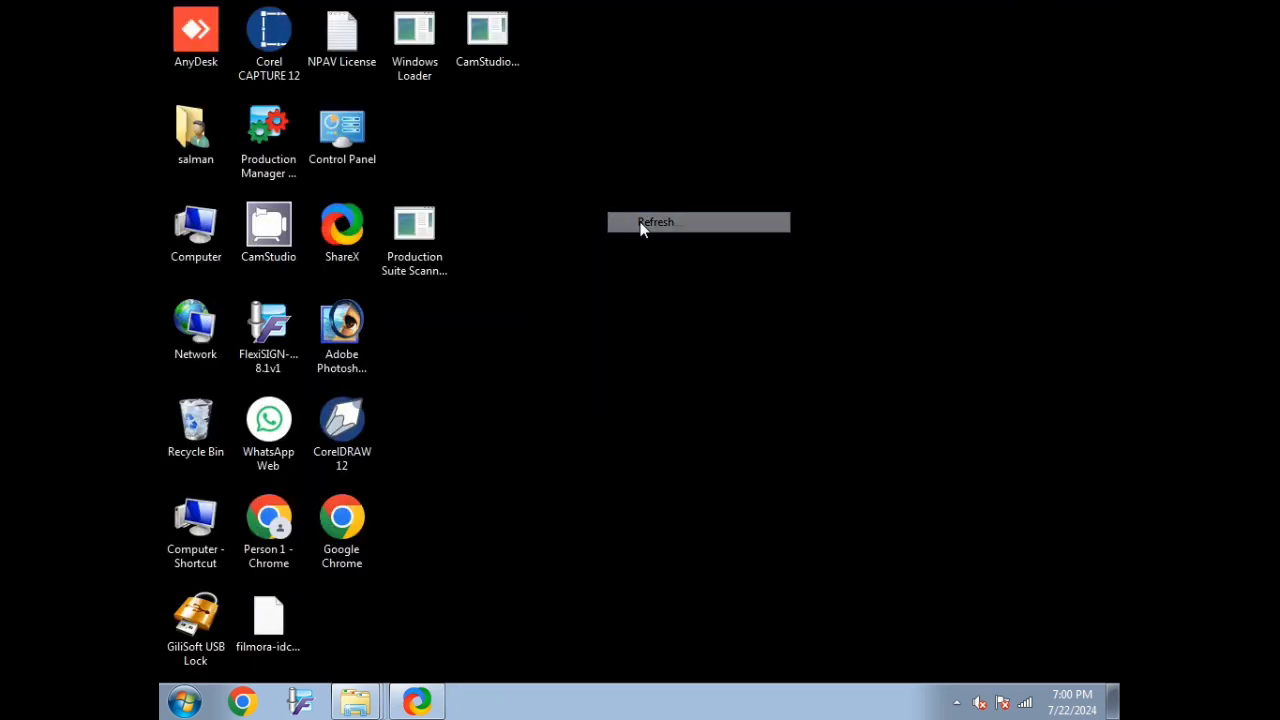
pyautogui.rightClick(610, 166)
pyautogui.click(660, 221)
pyautogui.rightClick(609, 177)
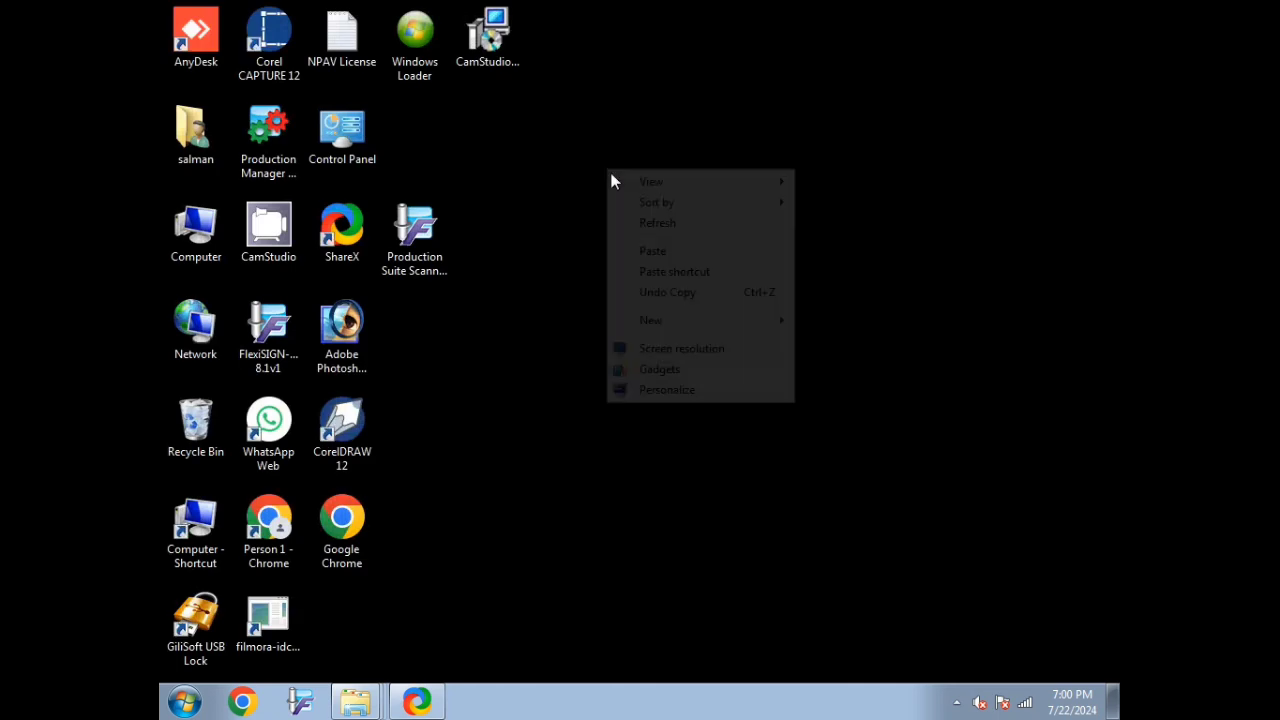
pyautogui.click(663, 223)
pyautogui.rightClick(604, 180)
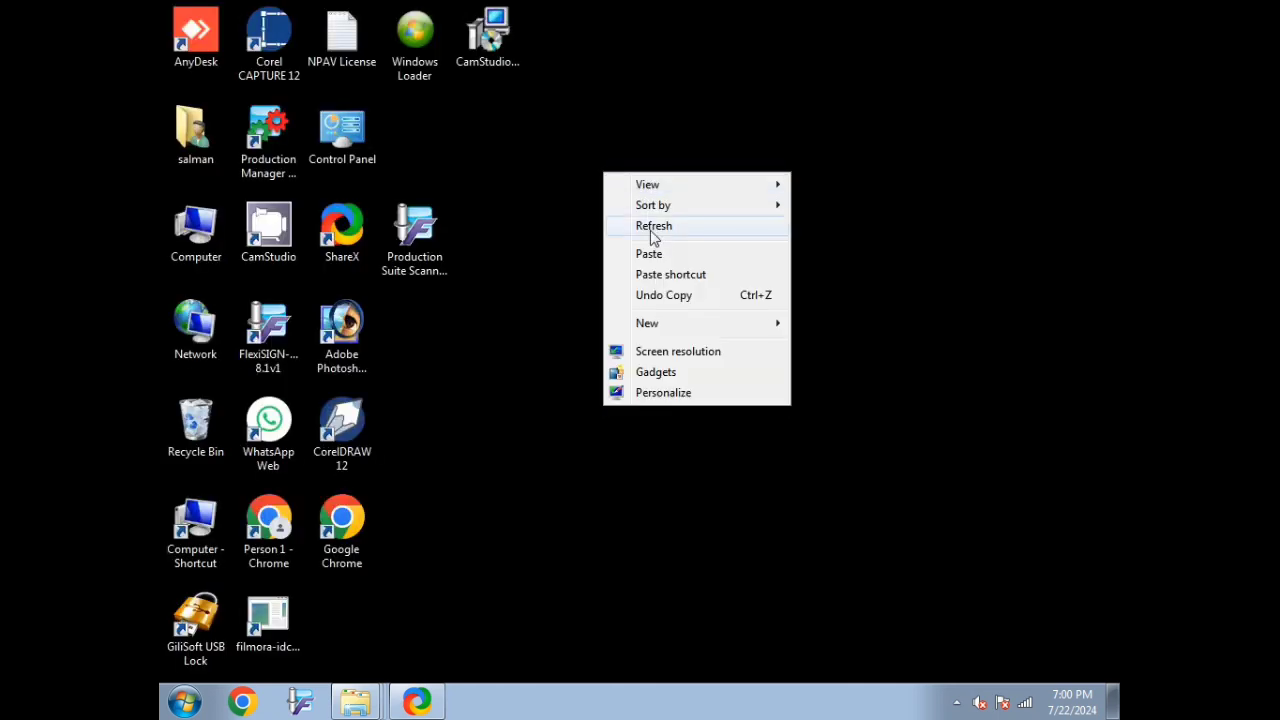